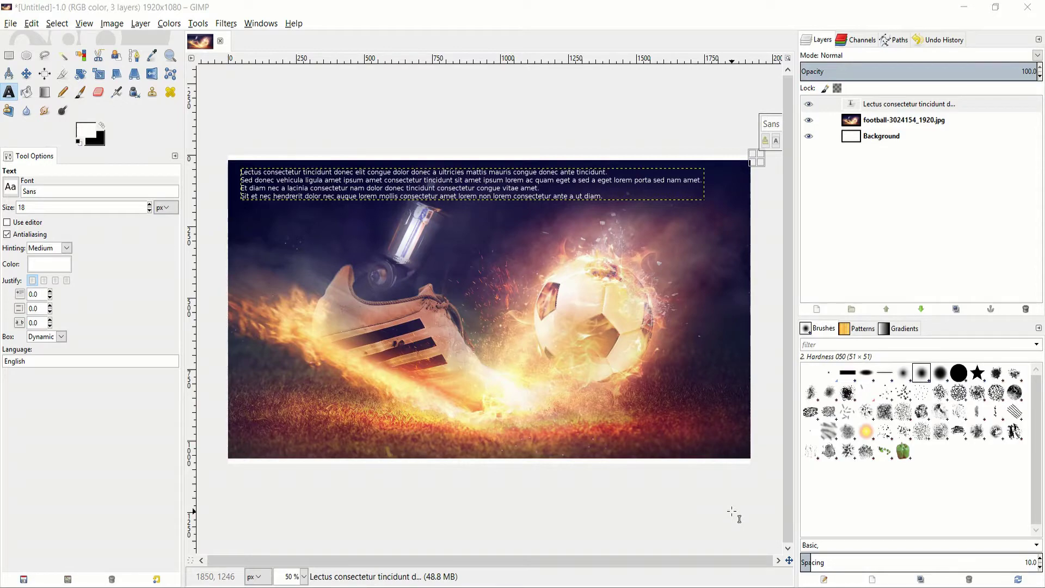
- Draw an elliptical selection around the flaming football with Ellipse Select
{"action": "key", "text": "e"}
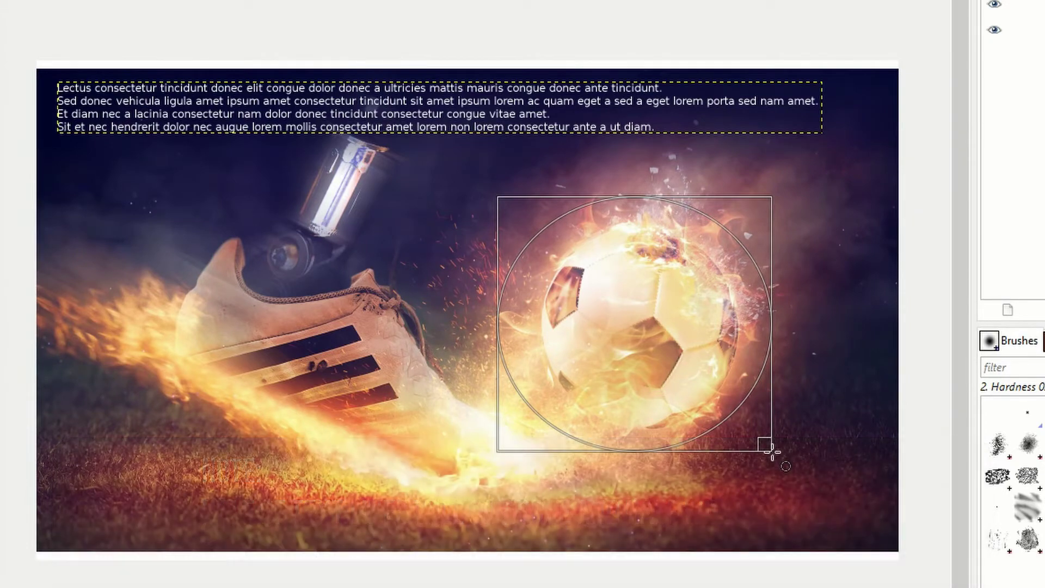
- Tighten the ellipse to about 578 × 580 px at 1054, 294, hugging the ball
{"action": "left_click_drag", "start_coordinate": [771, 452], "coordinate": [769, 453]}
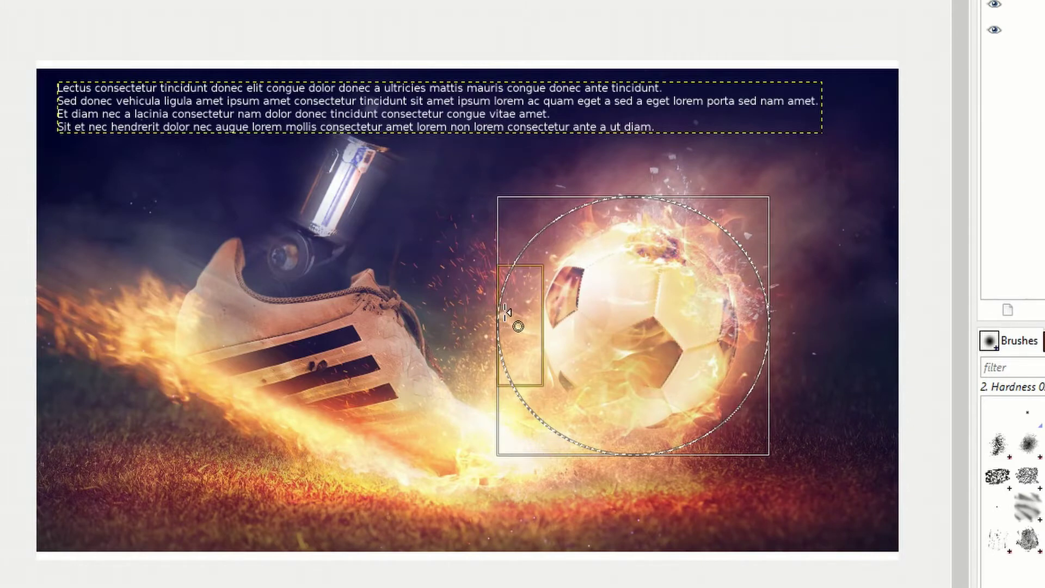
{"action": "left_click_drag", "start_coordinate": [505, 312], "coordinate": [526, 312]}
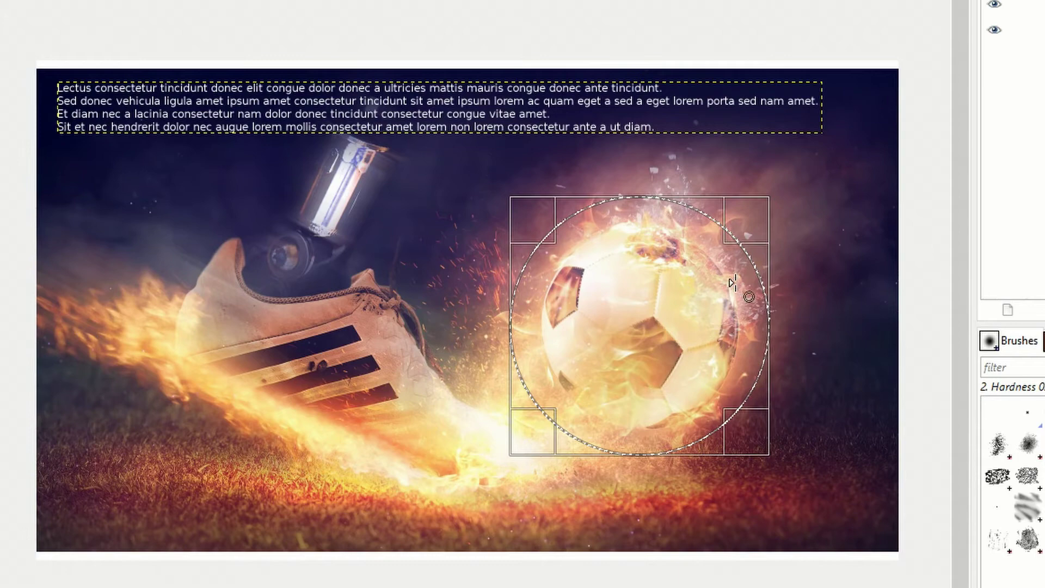
{"action": "scroll", "coordinate": [807, 289], "scroll_direction": "up", "scroll_amount": 3}
{"action": "scroll", "coordinate": [805, 291], "scroll_direction": "down", "scroll_amount": 1}
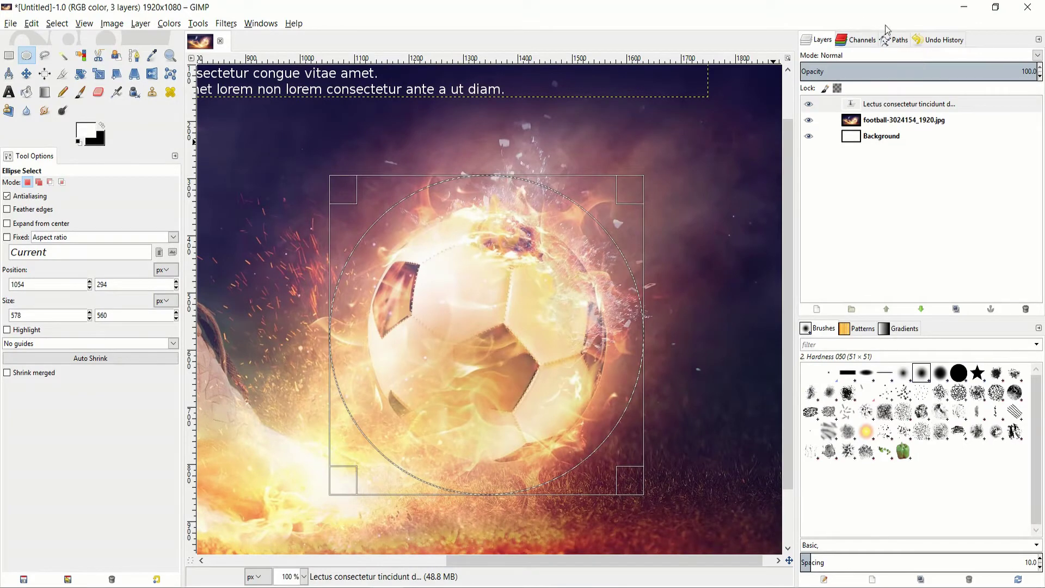
- Convert the ellipse selection into a path named 'Selection' from the Paths list
{"action": "left_click", "coordinate": [895, 40]}
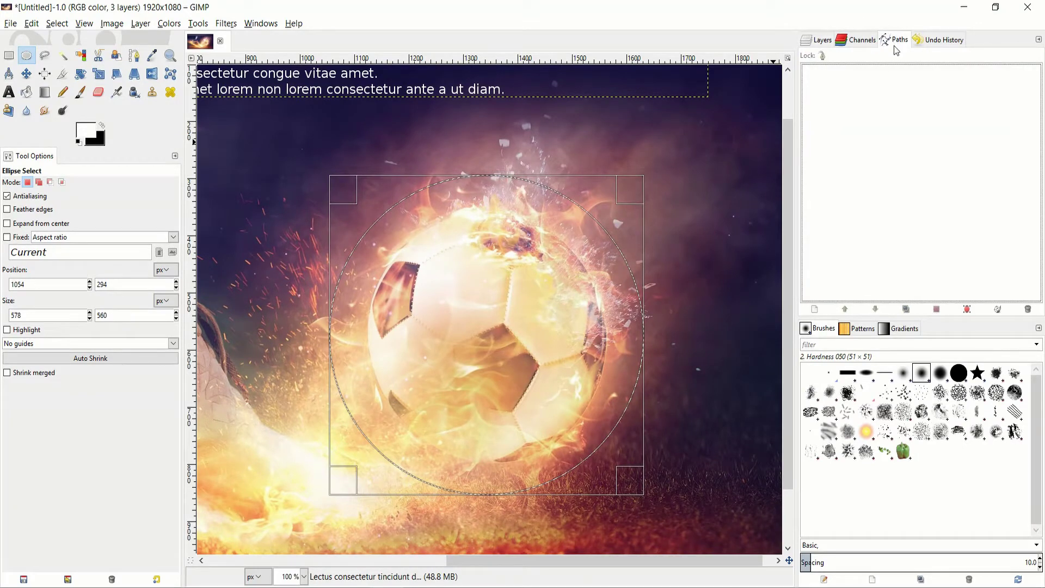
{"action": "left_click", "coordinate": [262, 27]}
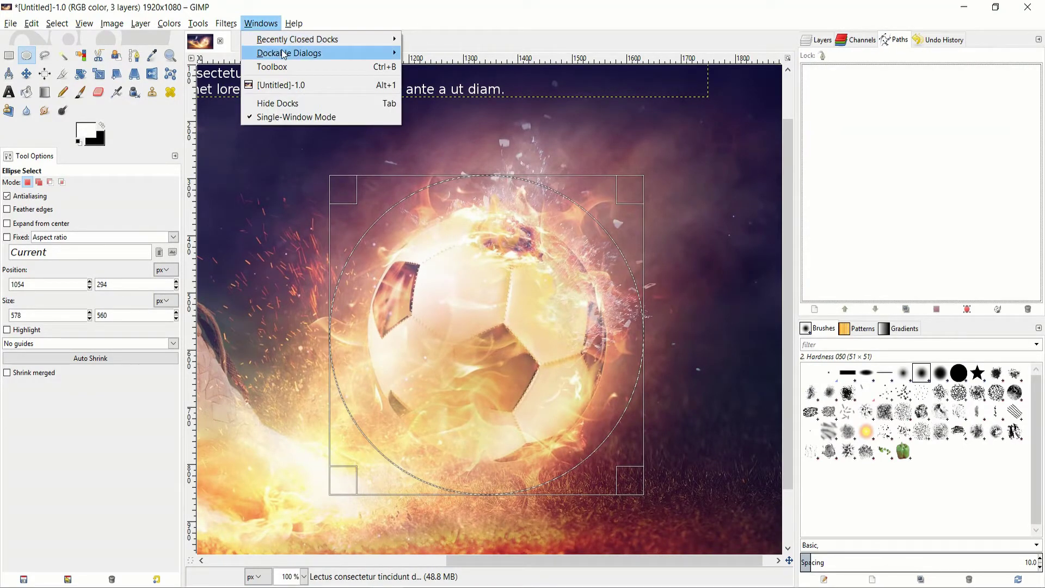
{"action": "mouse_move", "coordinate": [285, 54]}
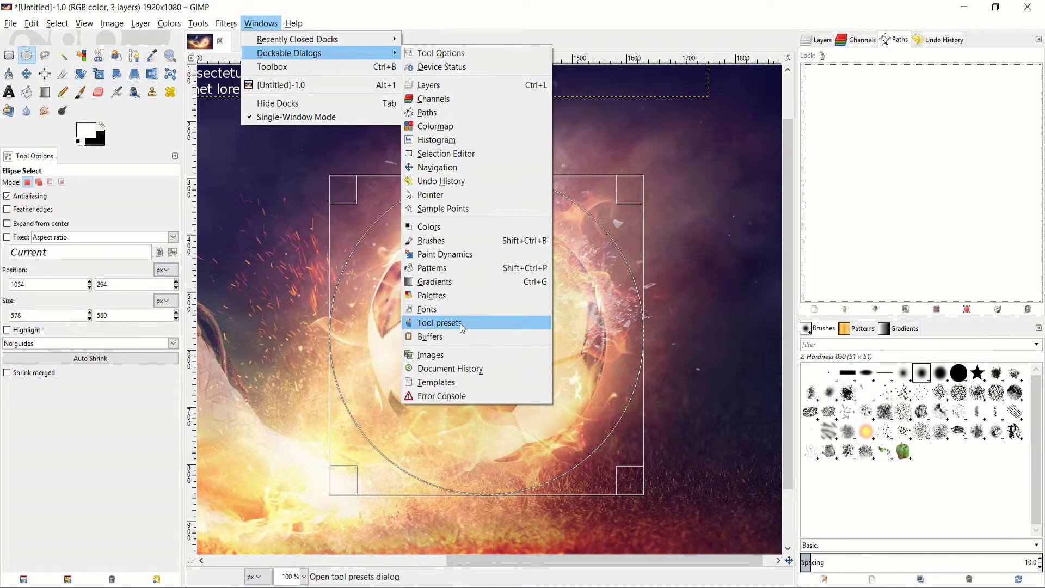
{"action": "left_click", "coordinate": [451, 109]}
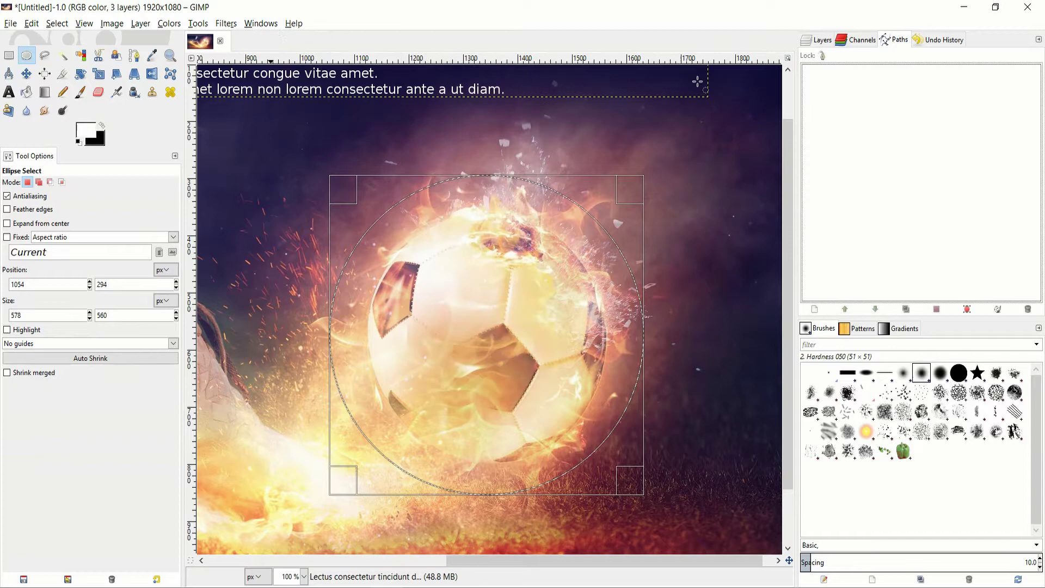
{"action": "right_click", "coordinate": [878, 86]}
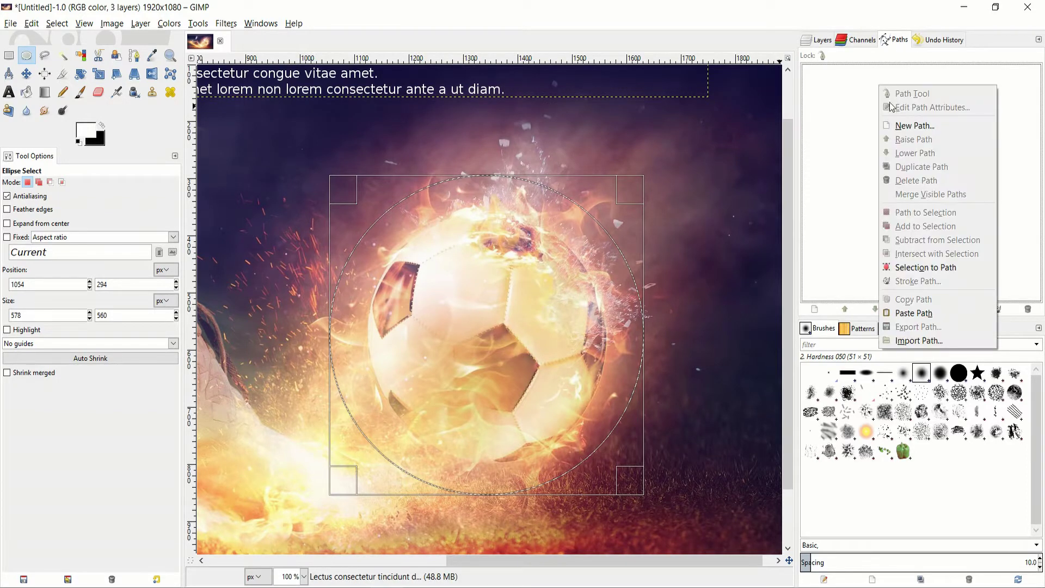
{"action": "left_click", "coordinate": [924, 273]}
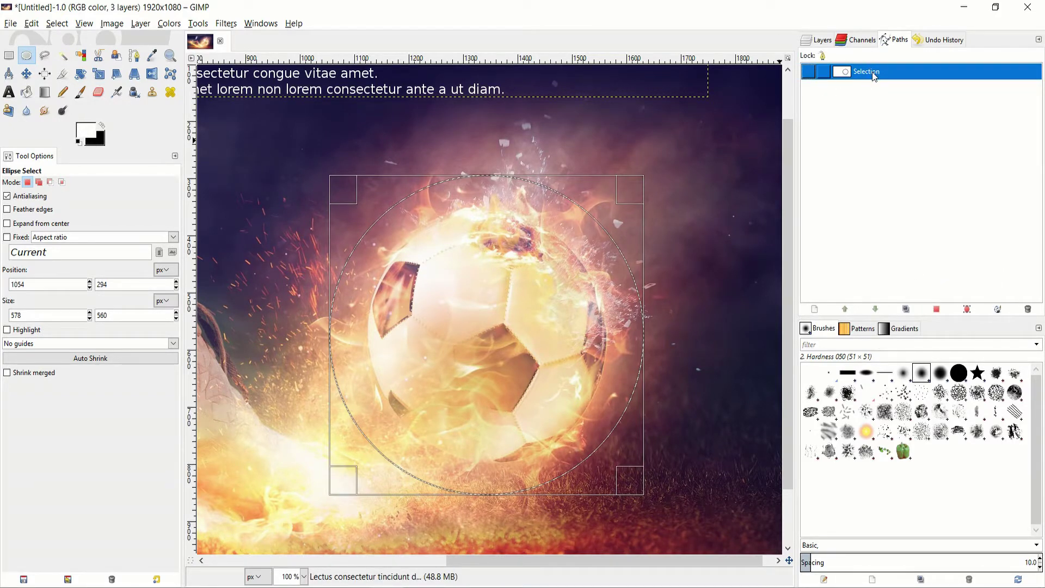
{"action": "left_click", "coordinate": [818, 40]}
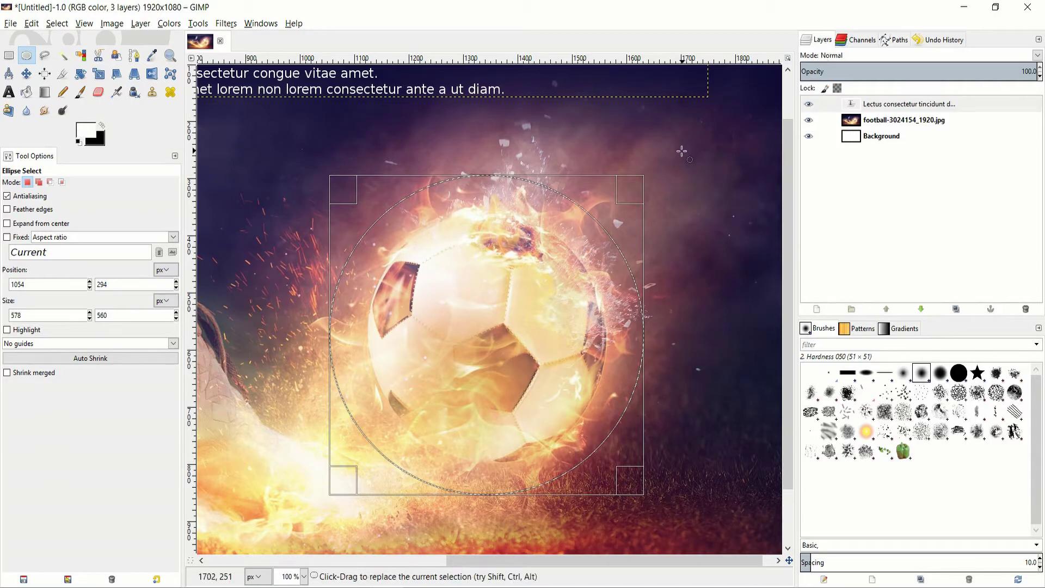
{"action": "scroll", "coordinate": [681, 152], "scroll_direction": "down", "scroll_amount": 2}
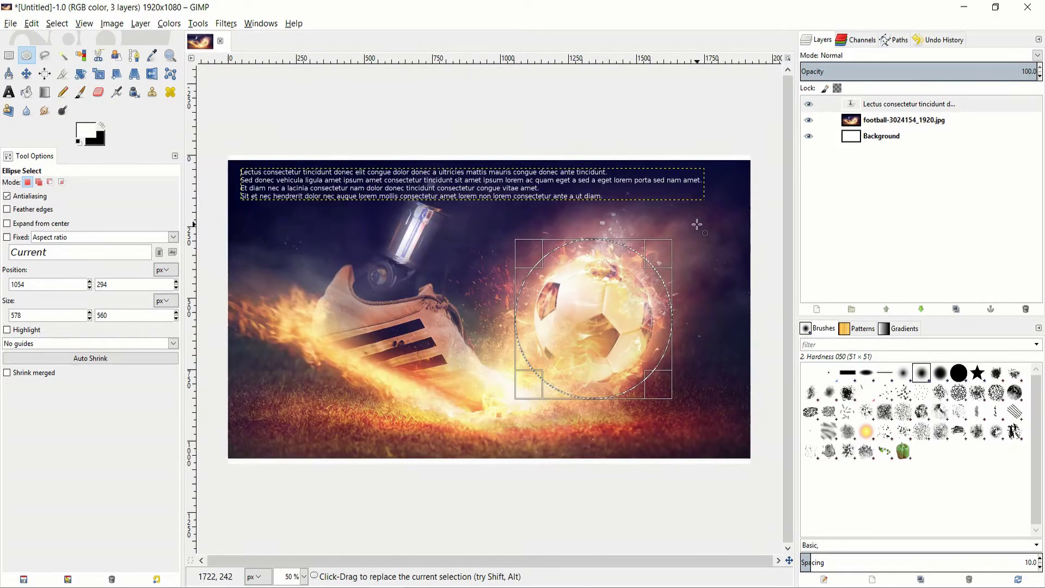
{"action": "key", "text": "t"}
{"action": "left_click", "coordinate": [477, 188]}
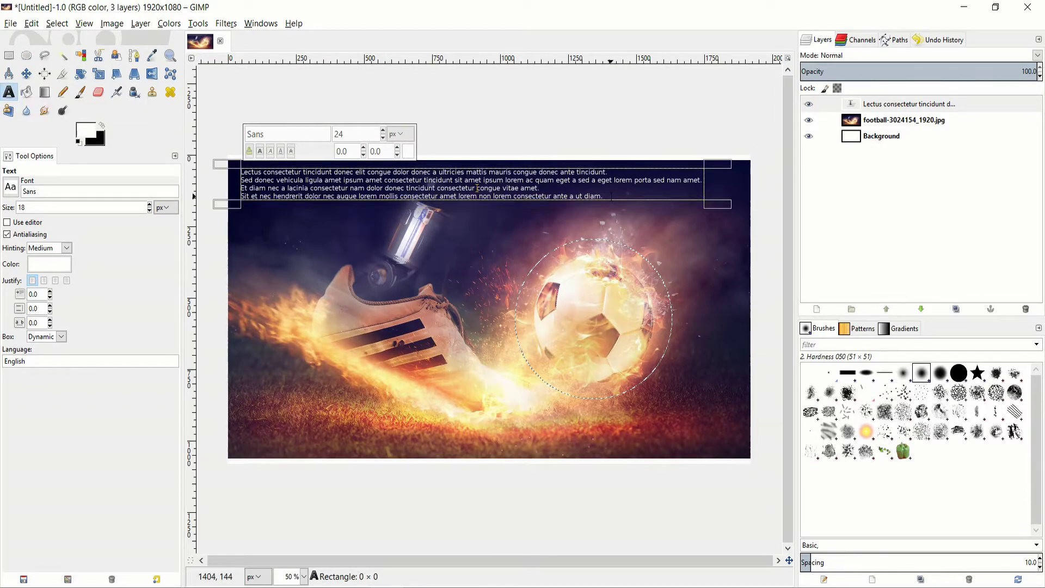
{"action": "scroll", "coordinate": [614, 207], "scroll_direction": "up", "scroll_amount": 1}
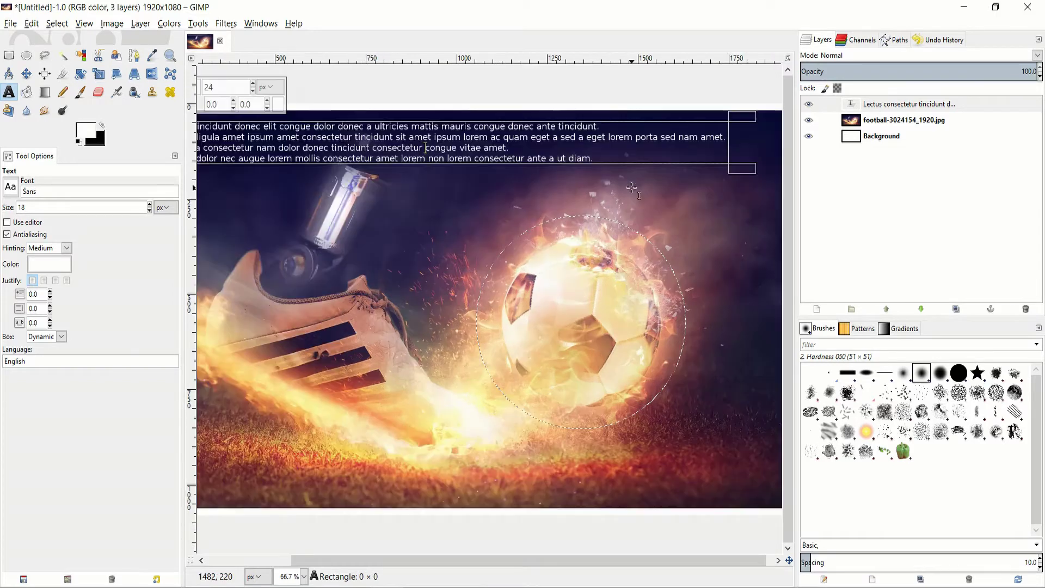
{"action": "left_click", "coordinate": [599, 126]}
{"action": "scroll", "coordinate": [481, 412], "scroll_direction": "down", "scroll_amount": 1}
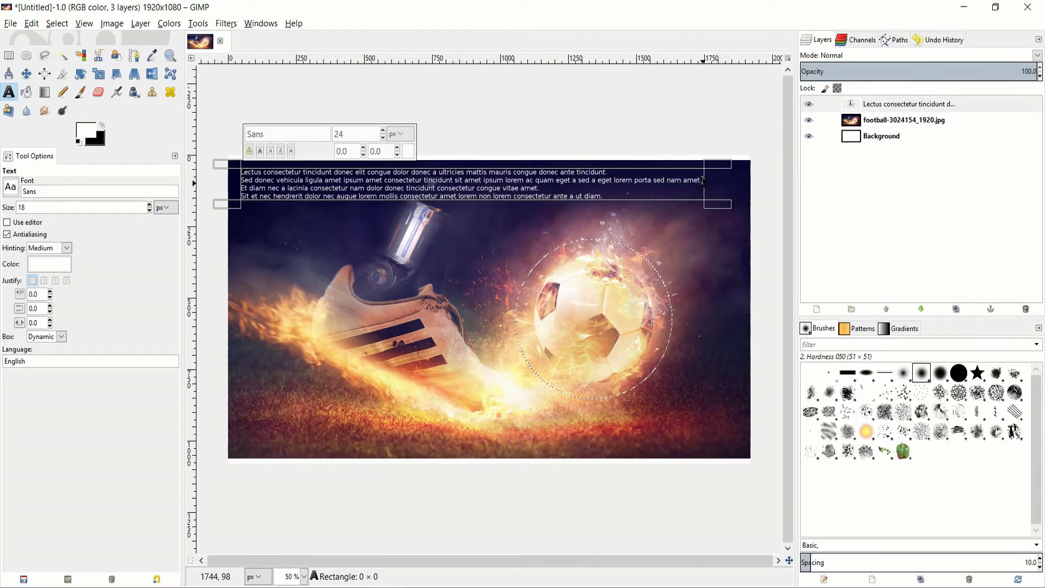
{"action": "key", "text": "Return"}
{"action": "key", "text": "BackSpace"}
{"action": "scroll", "coordinate": [651, 222], "scroll_direction": "up", "scroll_amount": 1}
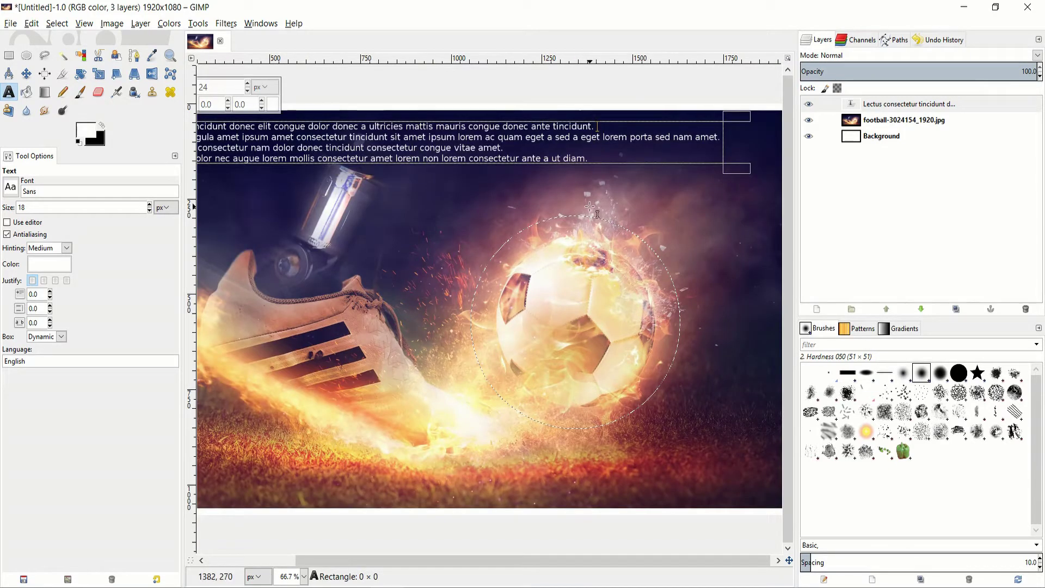
{"action": "left_click", "coordinate": [596, 127]}
{"action": "scroll", "coordinate": [599, 207], "scroll_direction": "down", "scroll_amount": 1}
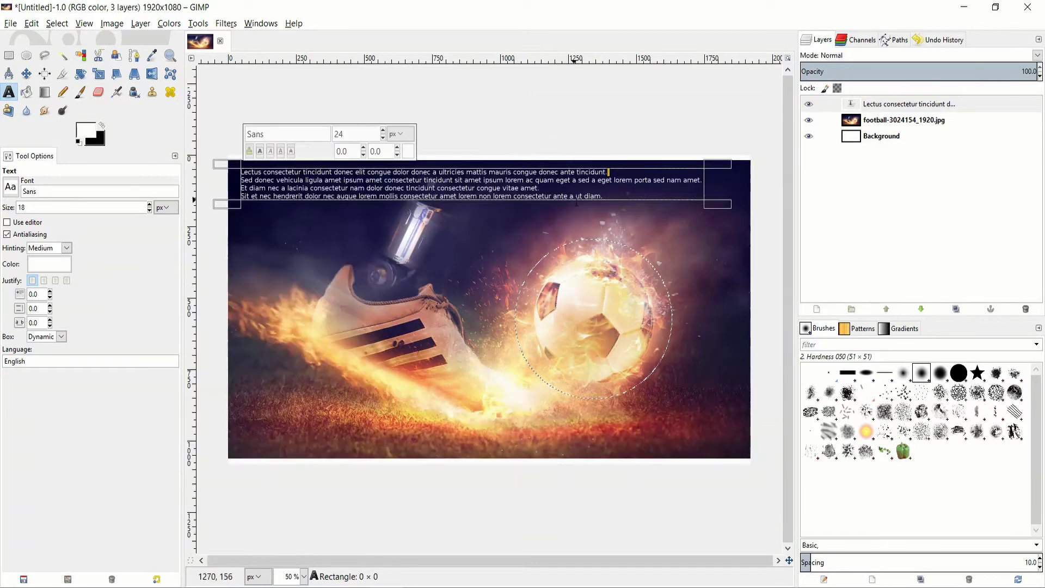
{"action": "scroll", "coordinate": [620, 201], "scroll_direction": "up", "scroll_amount": 1}
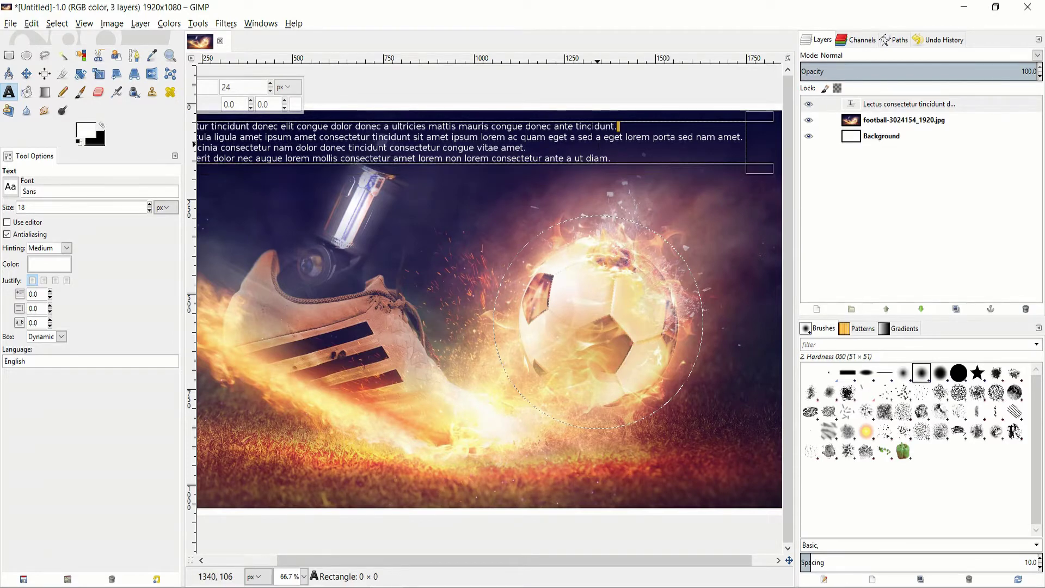
{"action": "key", "text": "Down"}
{"action": "key", "text": "Down"}
{"action": "left_click", "coordinate": [622, 126]}
{"action": "scroll", "coordinate": [634, 141], "scroll_direction": "right", "scroll_amount": 1}
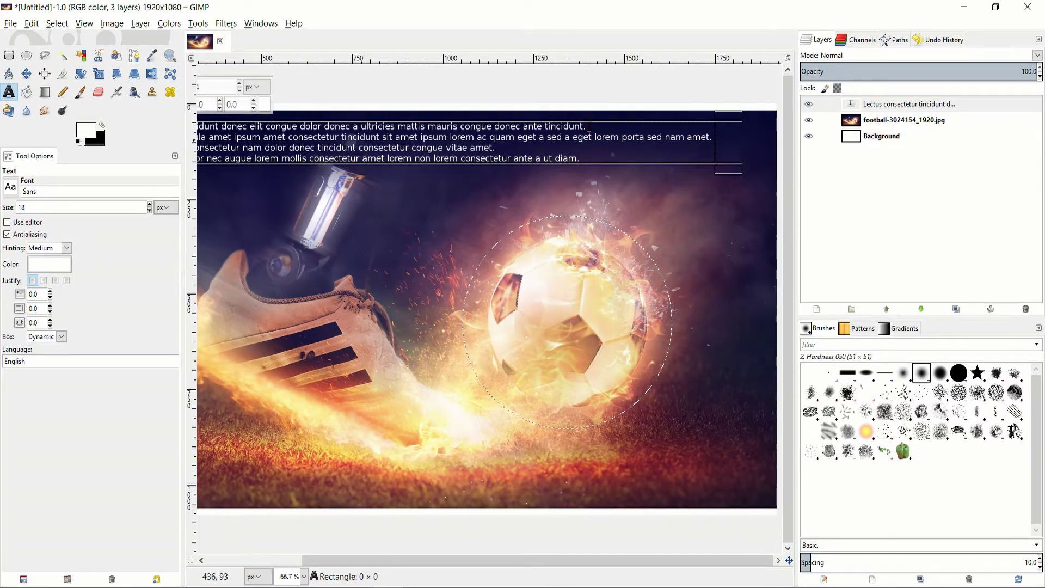
{"action": "key", "text": "minus"}
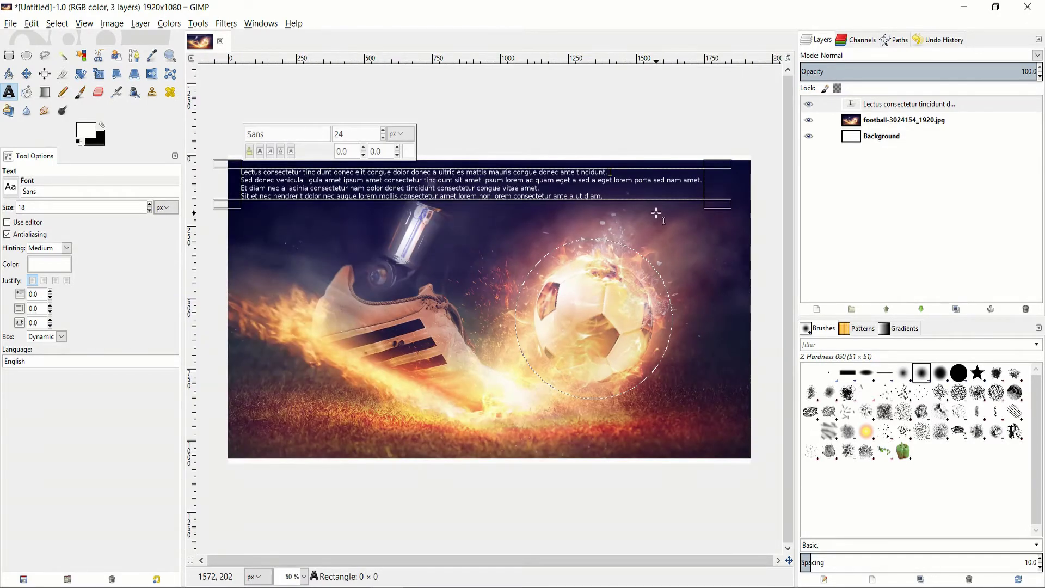
{"action": "key", "text": "plus"}
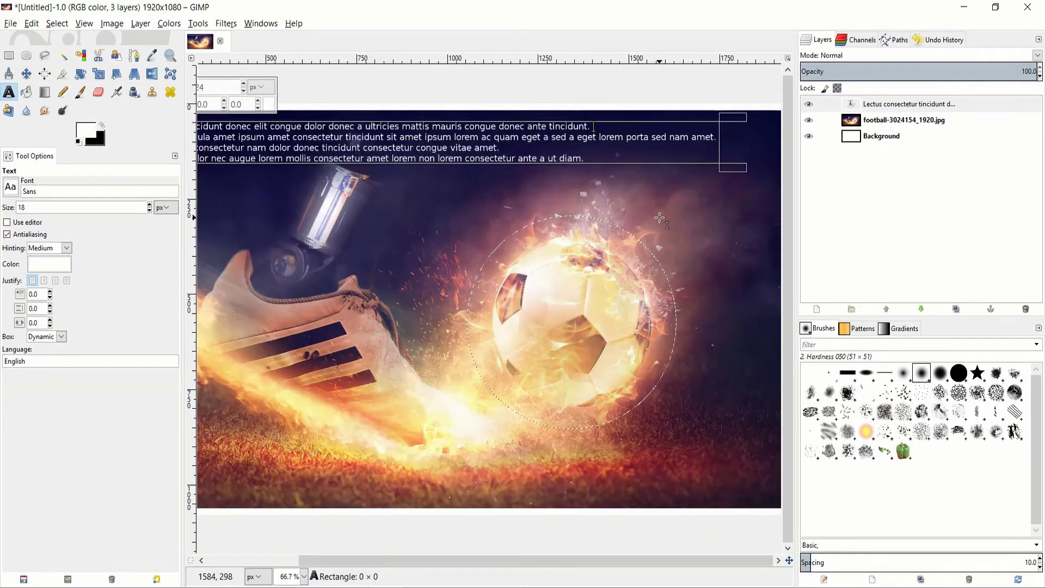
{"action": "right_click", "coordinate": [875, 106]}
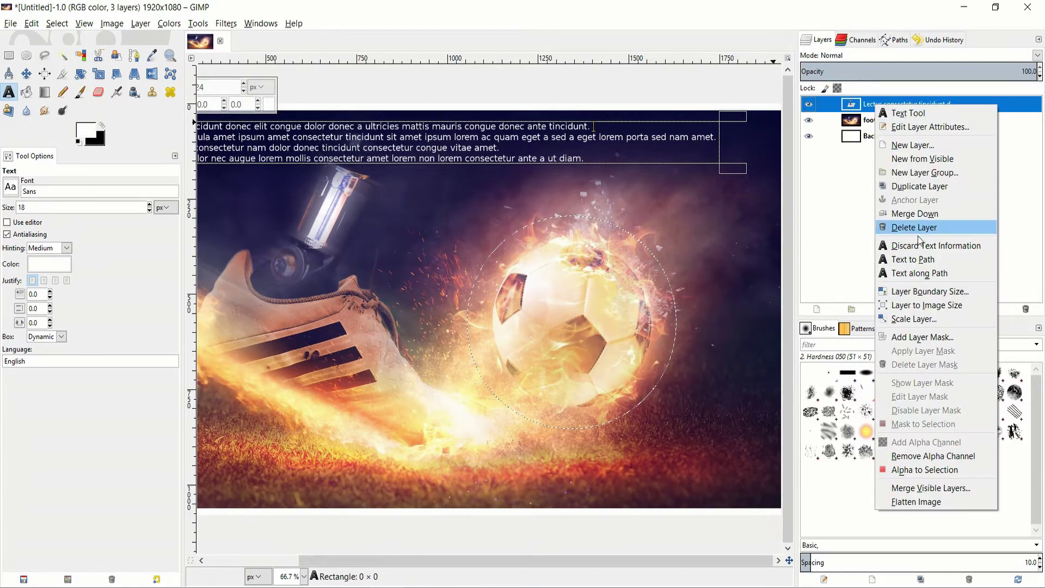
{"action": "left_click", "coordinate": [893, 37]}
{"action": "left_click", "coordinate": [891, 38]}
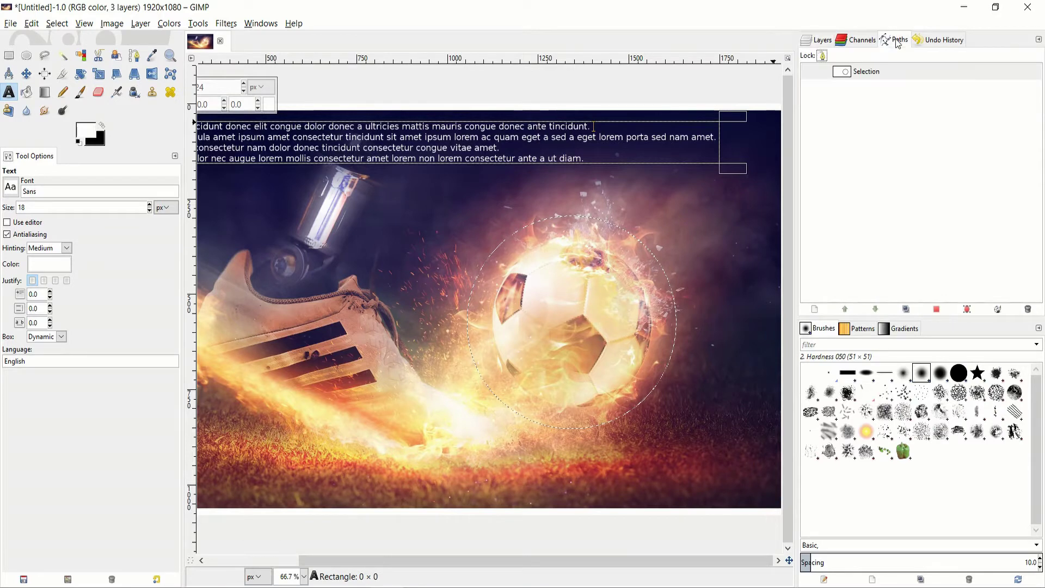
{"action": "left_click", "coordinate": [881, 75]}
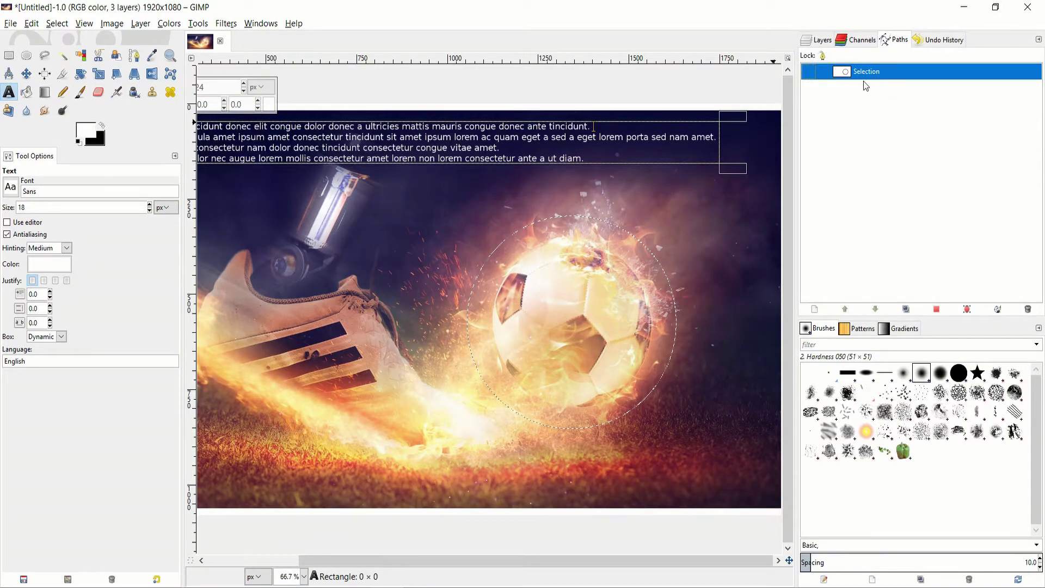
{"action": "key", "text": "ctrl+l"}
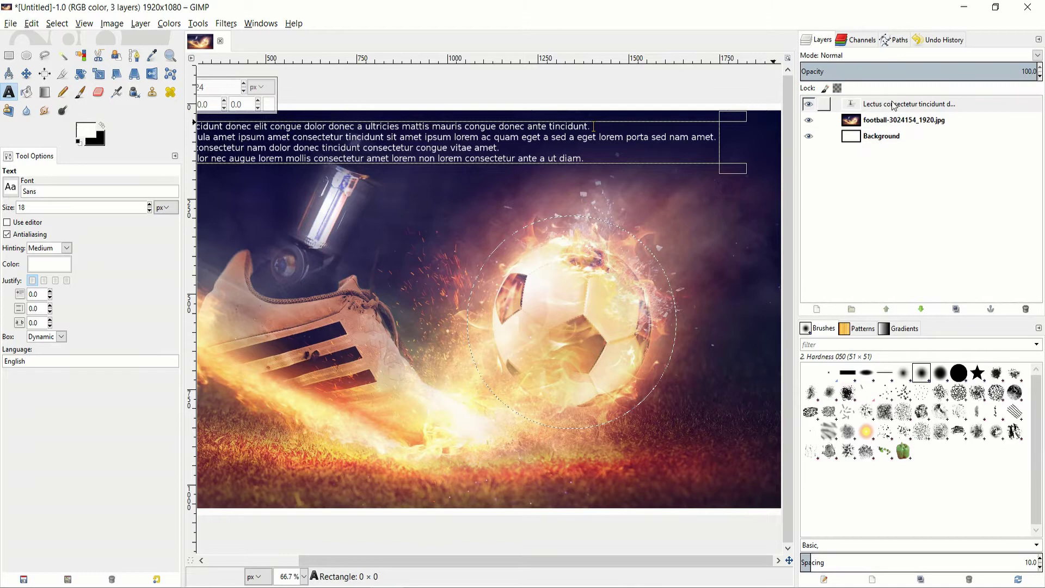
{"action": "right_click", "coordinate": [893, 105]}
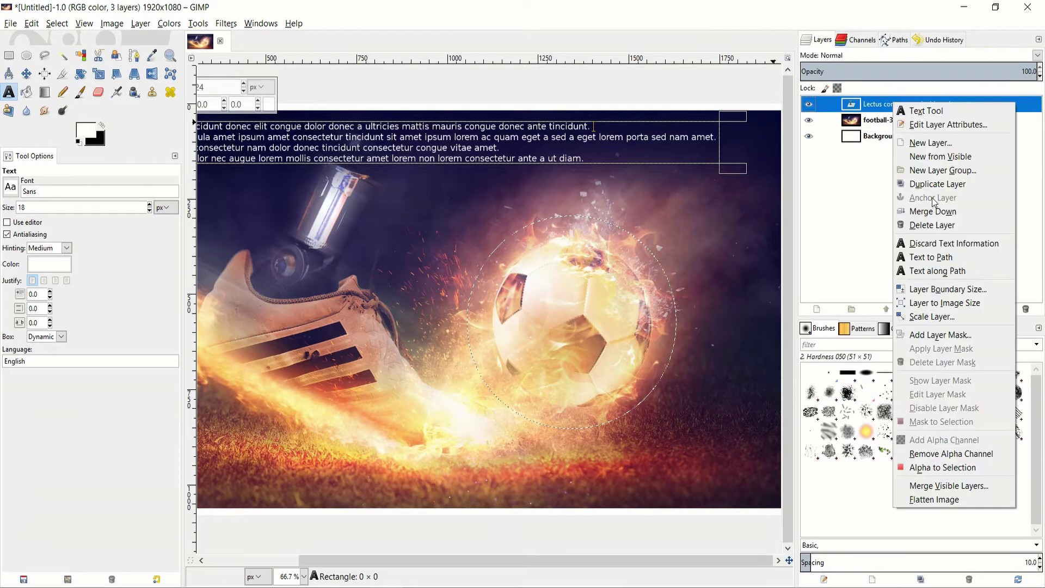
{"action": "left_click", "coordinate": [924, 271]}
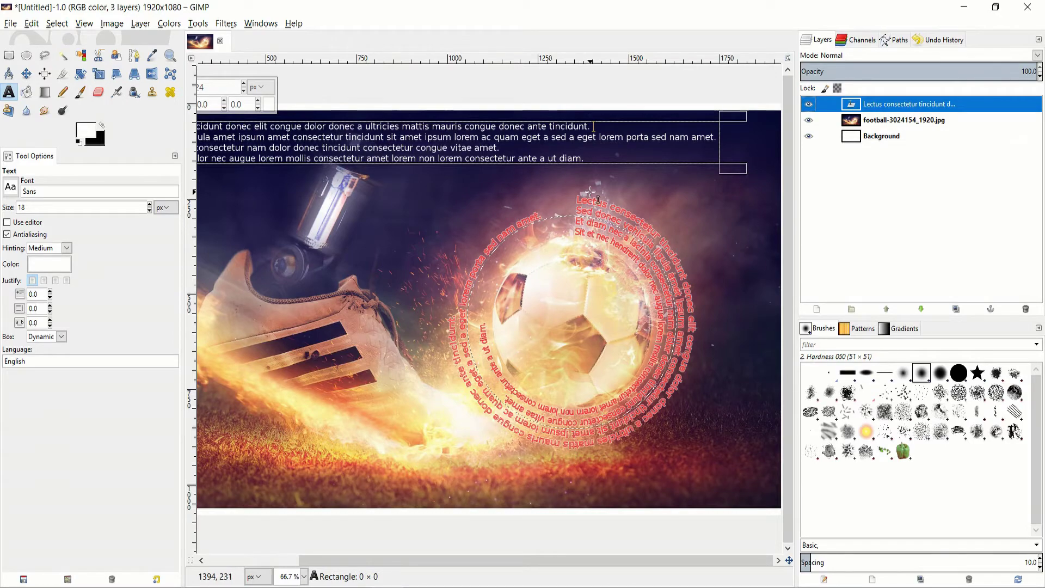
{"action": "scroll", "coordinate": [650, 245], "scroll_direction": "up", "scroll_amount": 3}
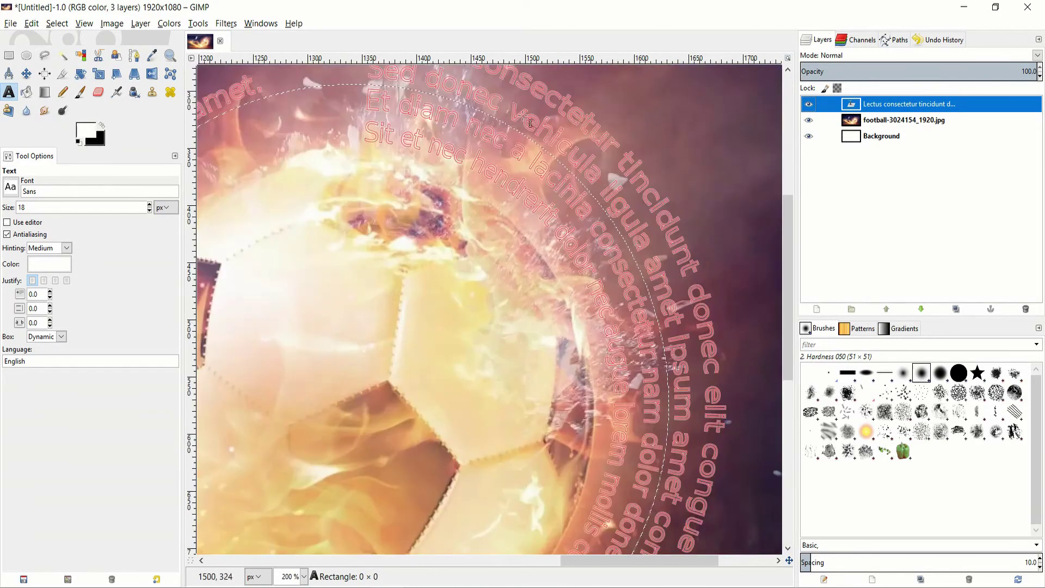
{"action": "scroll", "coordinate": [505, 129], "scroll_direction": "down", "scroll_amount": 1}
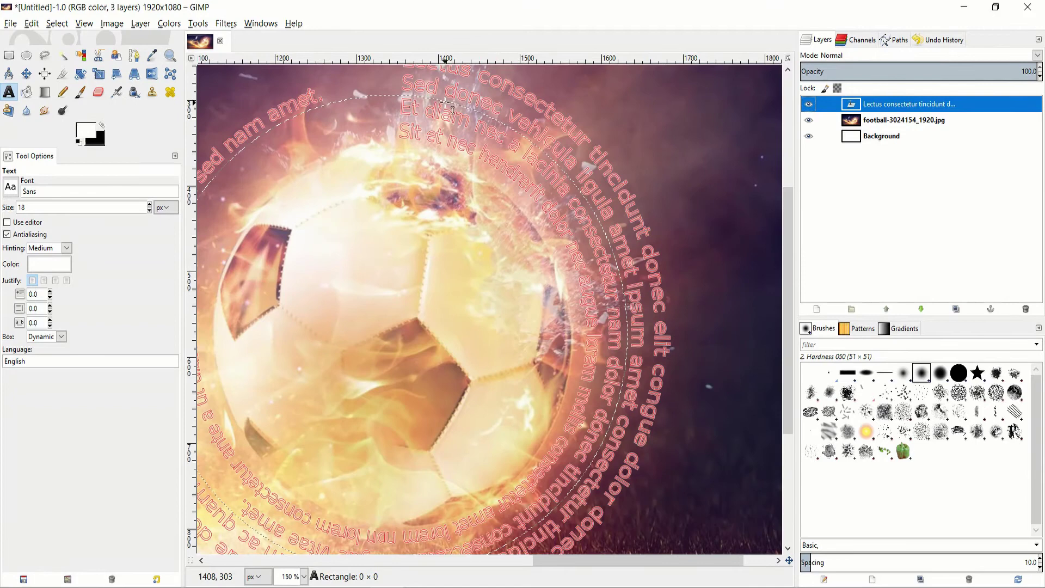
{"action": "scroll", "coordinate": [491, 127], "scroll_direction": "down", "scroll_amount": 1}
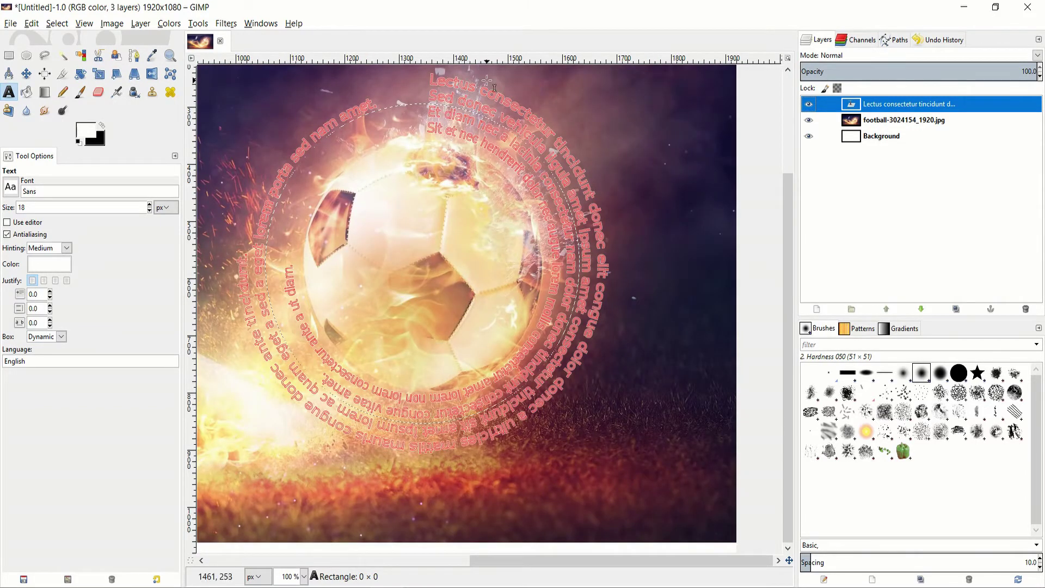
- Select the text path 'Path', then add a new transparent 1920 × 1080 layer named 'Layer'
{"action": "left_click", "coordinate": [898, 40]}
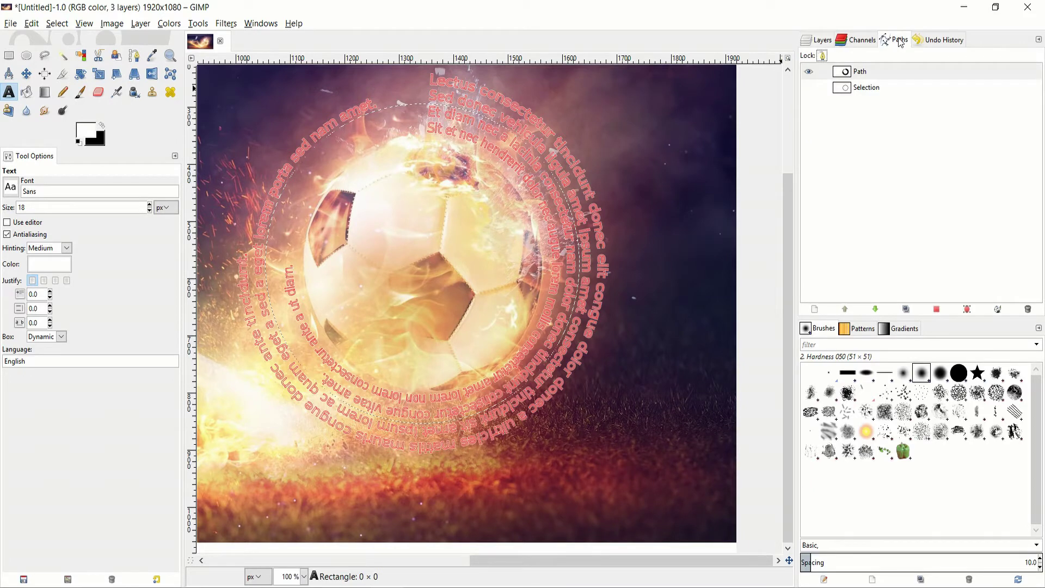
{"action": "left_click", "coordinate": [869, 74]}
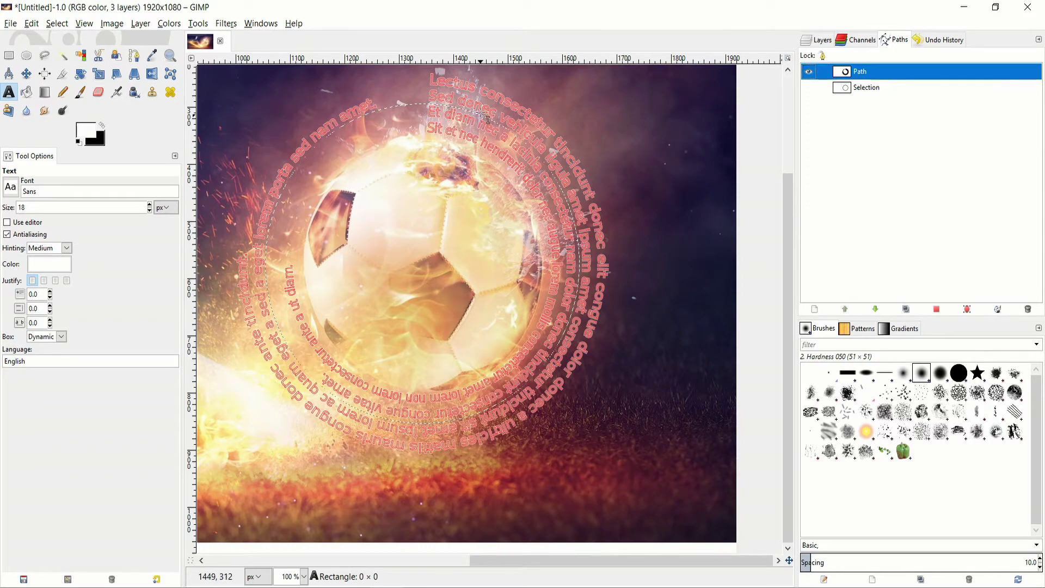
{"action": "left_click", "coordinate": [821, 40]}
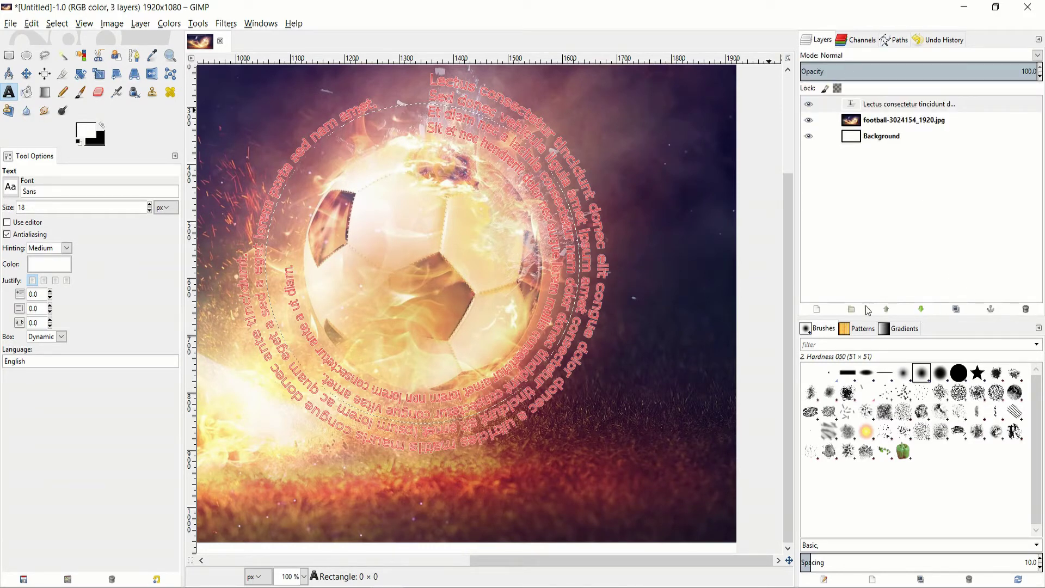
{"action": "left_click", "coordinate": [816, 309]}
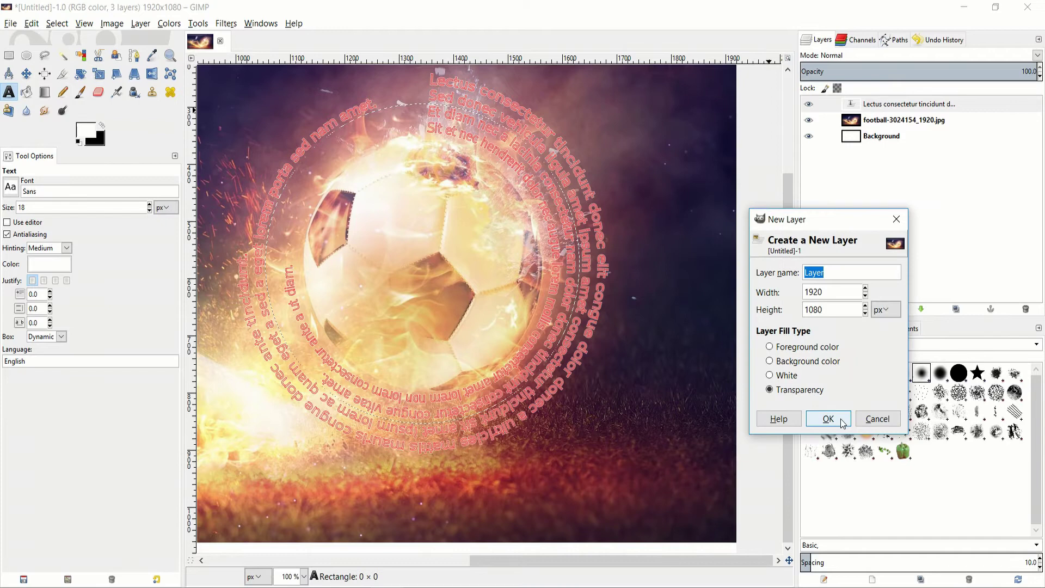
{"action": "left_click", "coordinate": [842, 424]}
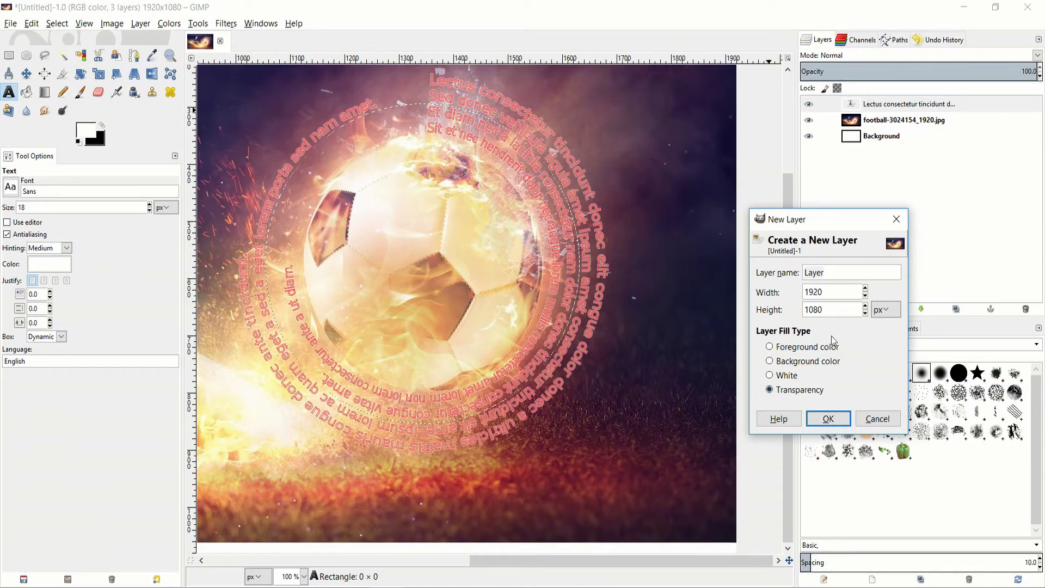
{"action": "left_click", "coordinate": [827, 418]}
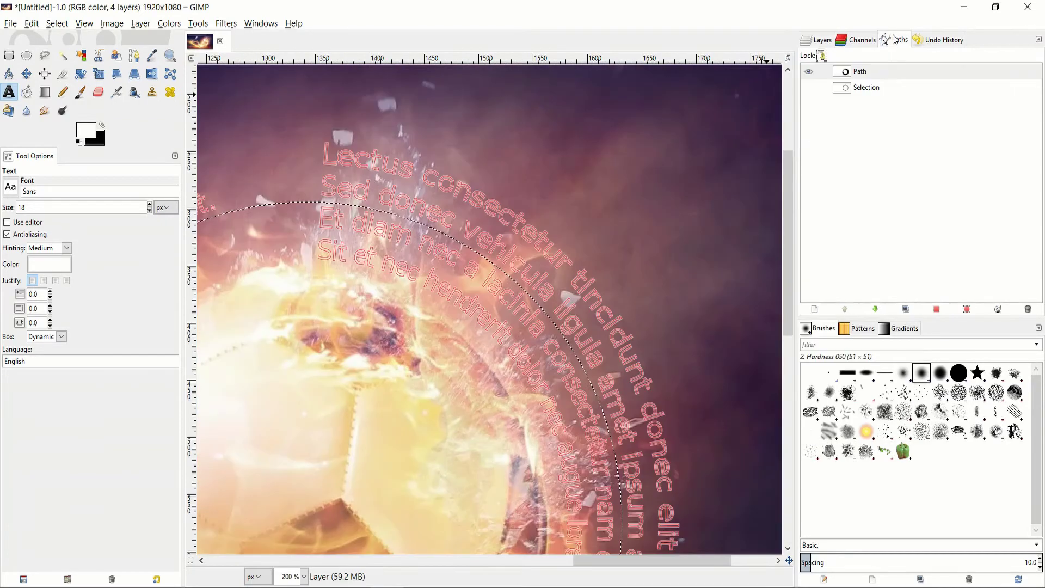
- Add the curved-text path to the selection so every letter is outlined
{"action": "right_click", "coordinate": [860, 75]}
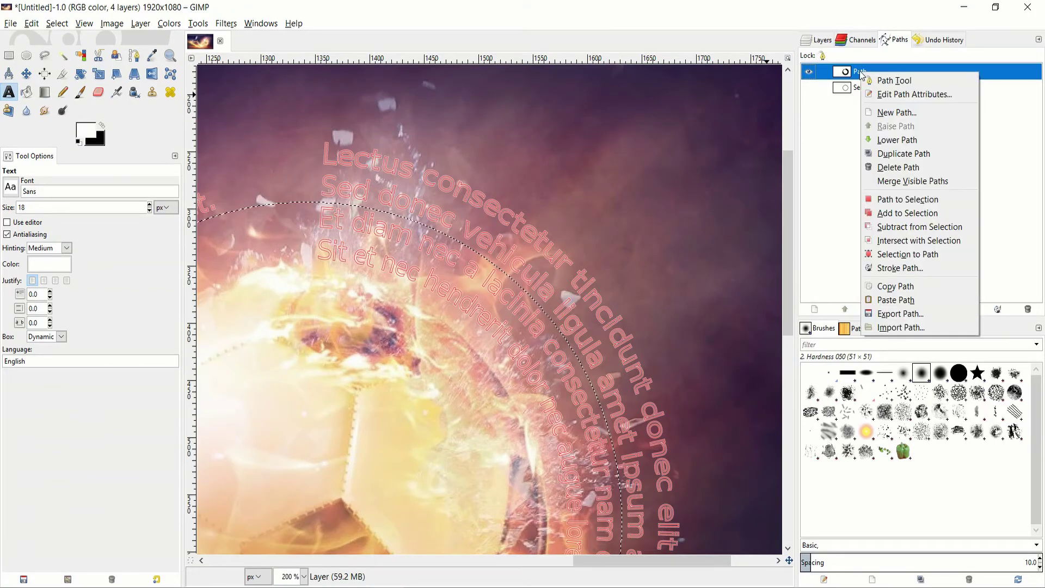
{"action": "left_click", "coordinate": [935, 200]}
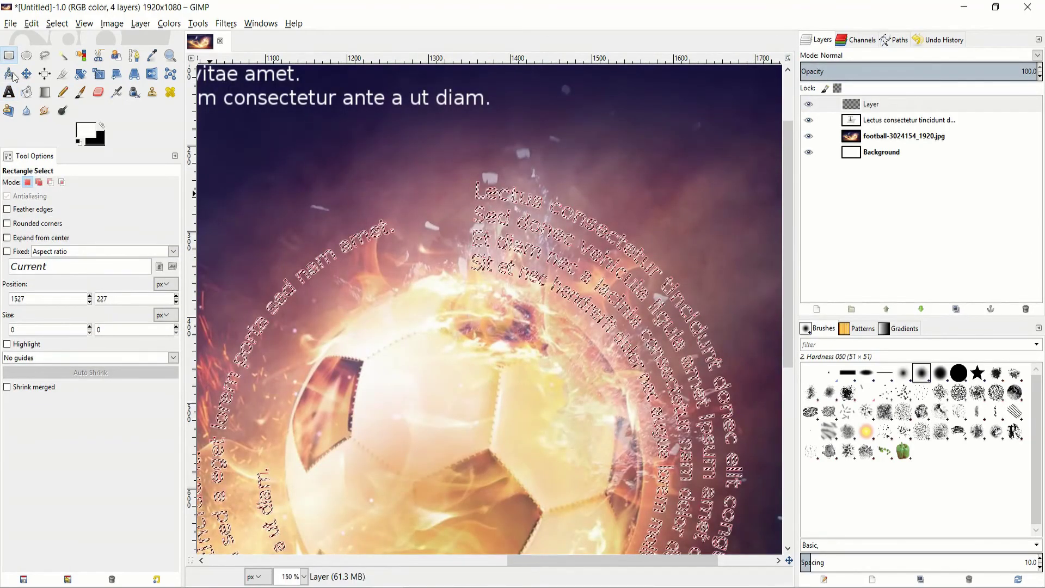
- Bucket-fill the whole letter selection with solid white on the new layer
{"action": "left_click", "coordinate": [26, 92]}
{"action": "scroll", "coordinate": [582, 201], "scroll_direction": "up", "scroll_amount": 5}
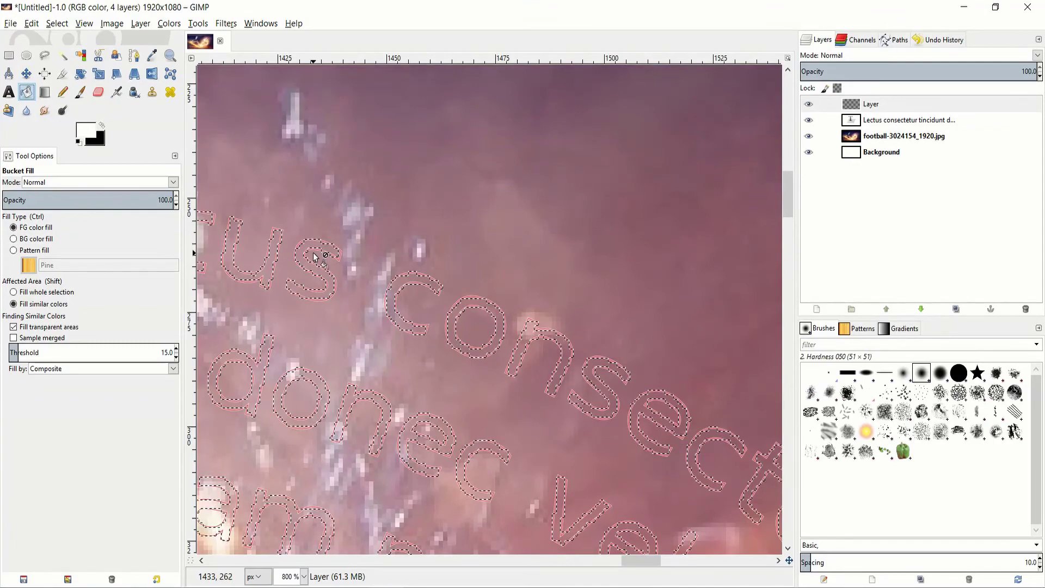
{"action": "left_click", "coordinate": [394, 301]}
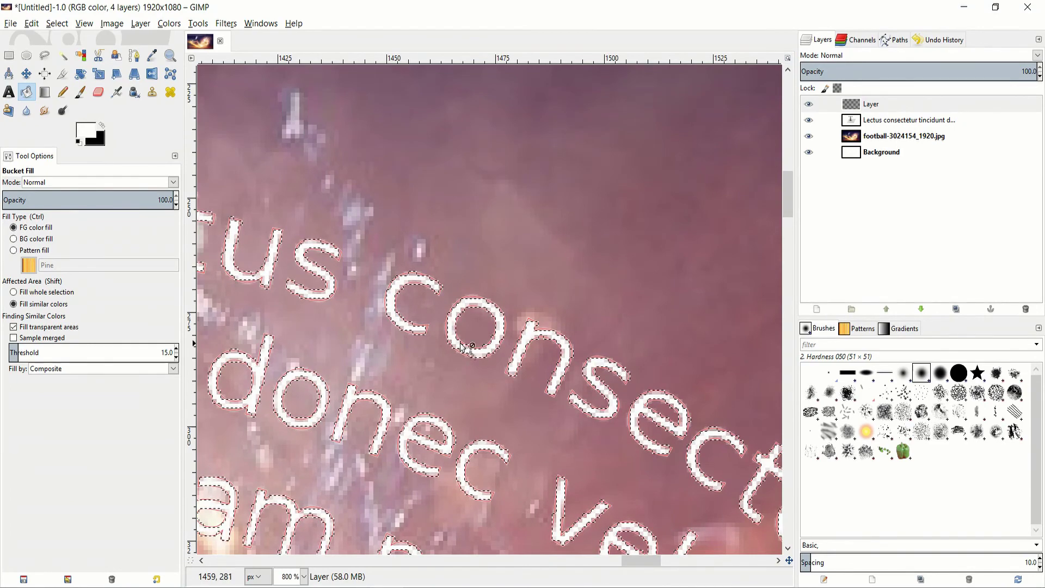
{"action": "scroll", "coordinate": [462, 345], "scroll_direction": "down", "scroll_amount": 6, "text": "ctrl"}
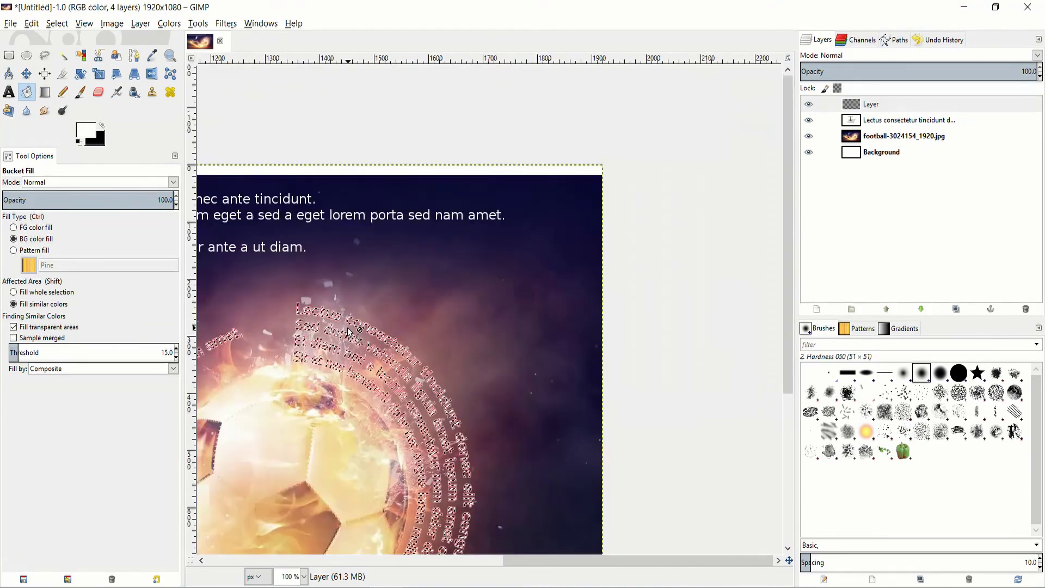
- Clear the letter selection by clicking the canvas with Rectangle Select
{"action": "scroll", "coordinate": [335, 286], "scroll_direction": "down", "scroll_amount": 1, "text": "ctrl"}
{"action": "key", "text": "r"}
{"action": "left_click", "coordinate": [329, 259]}
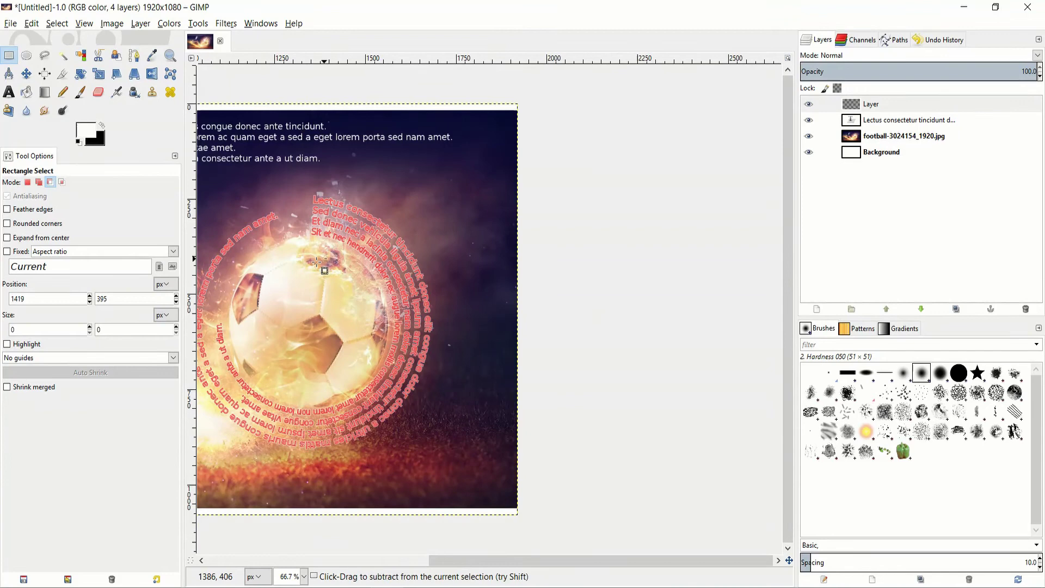
{"action": "scroll", "coordinate": [316, 262], "scroll_direction": "up", "scroll_amount": 1, "text": "ctrl"}
{"action": "left_click_drag", "start_coordinate": [509, 564], "coordinate": [460, 565]}
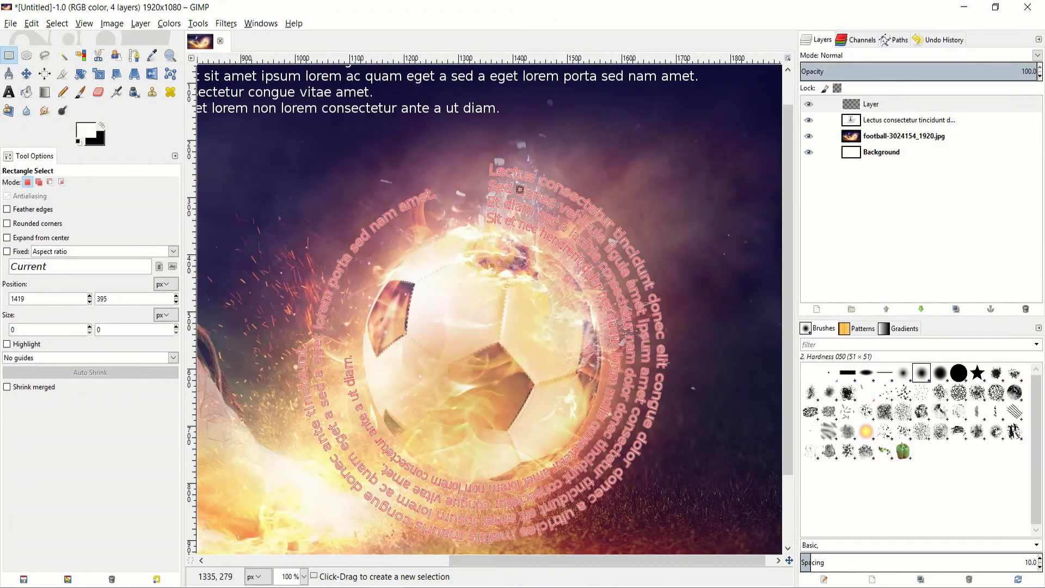
- Hide the red outline of 'Path' by turning off its visibility in Paths
{"action": "left_click", "coordinate": [894, 40]}
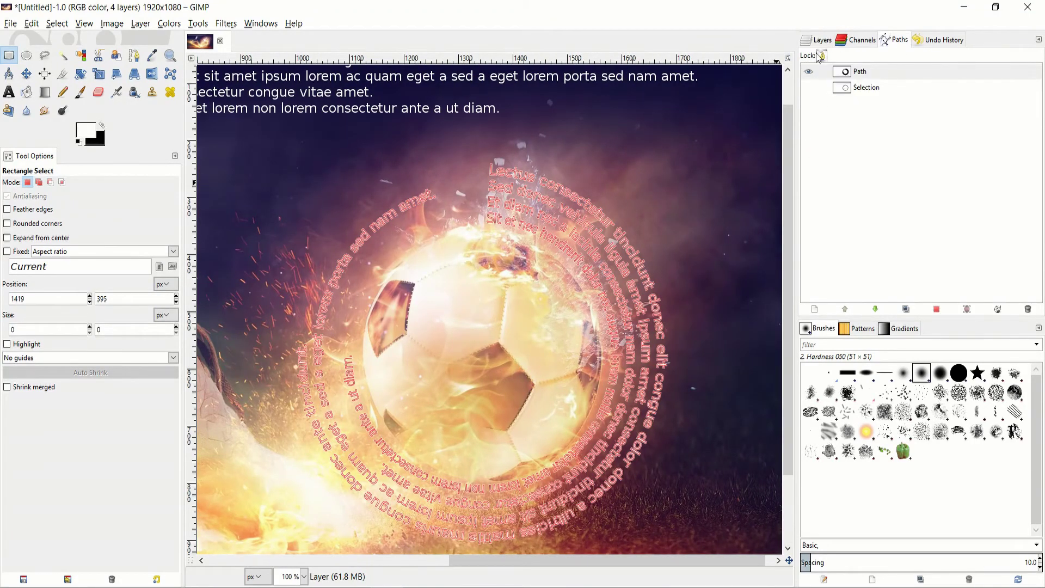
{"action": "left_click", "coordinate": [809, 74]}
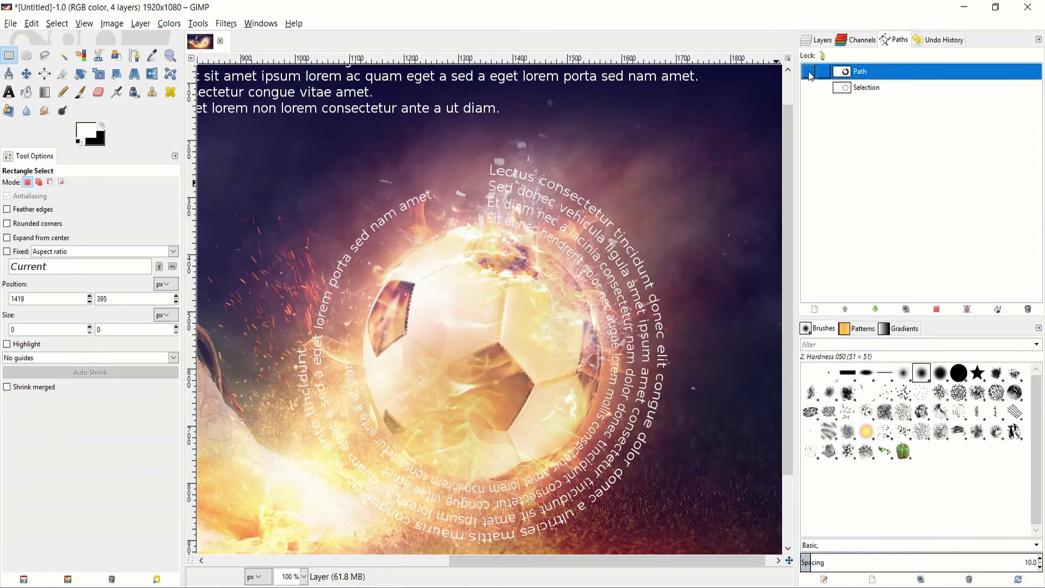
{"action": "scroll", "coordinate": [566, 266], "scroll_direction": "up", "scroll_amount": 2, "text": "ctrl"}
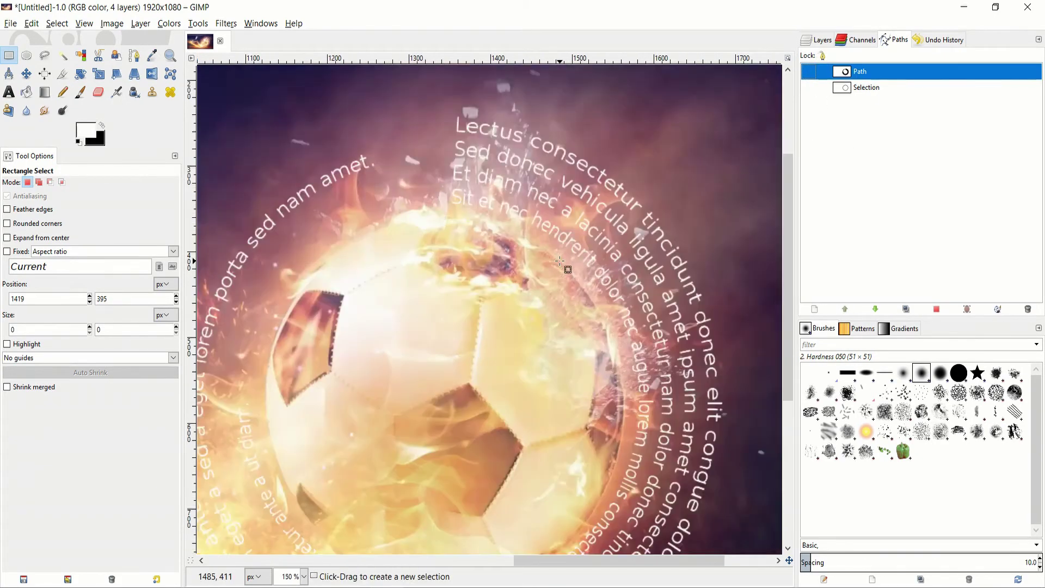
{"action": "scroll", "coordinate": [567, 266], "scroll_direction": "down", "scroll_amount": 2, "text": "ctrl"}
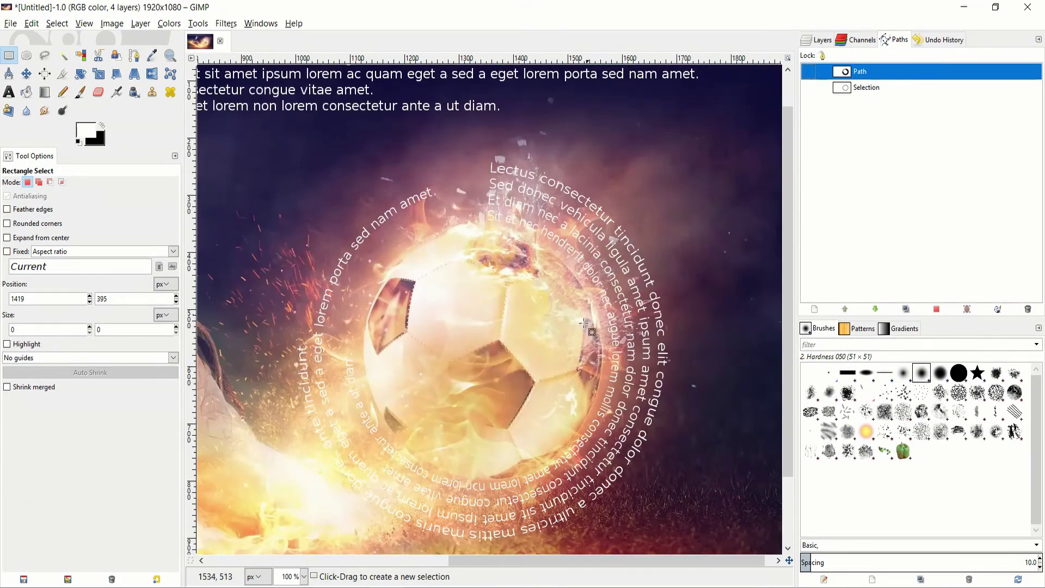
{"action": "left_click", "coordinate": [816, 42]}
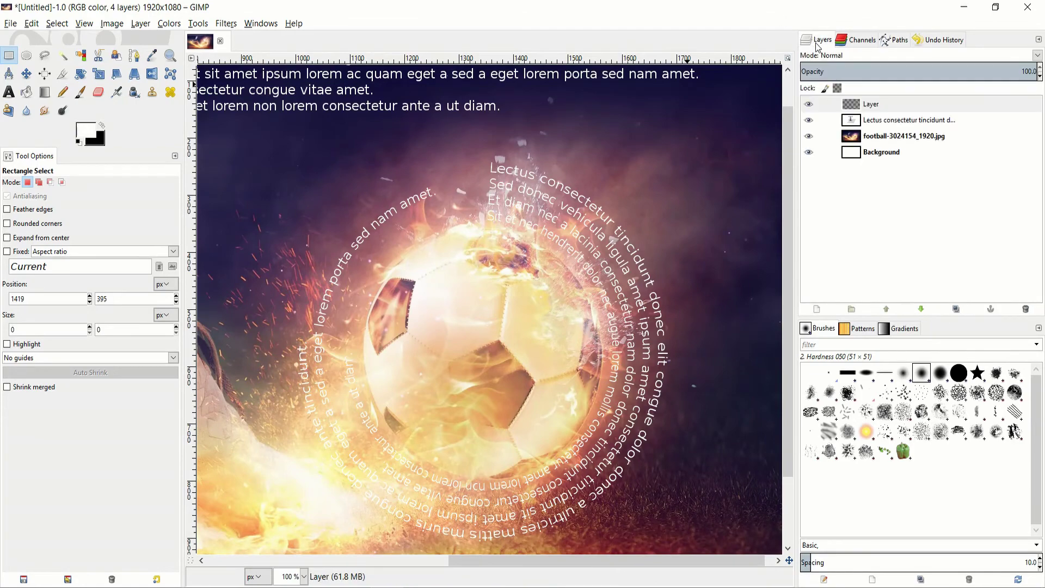
{"action": "scroll", "coordinate": [510, 198], "scroll_direction": "up", "scroll_amount": 2, "text": "ctrl"}
{"action": "scroll", "coordinate": [511, 197], "scroll_direction": "down", "scroll_amount": 2, "text": "ctrl"}
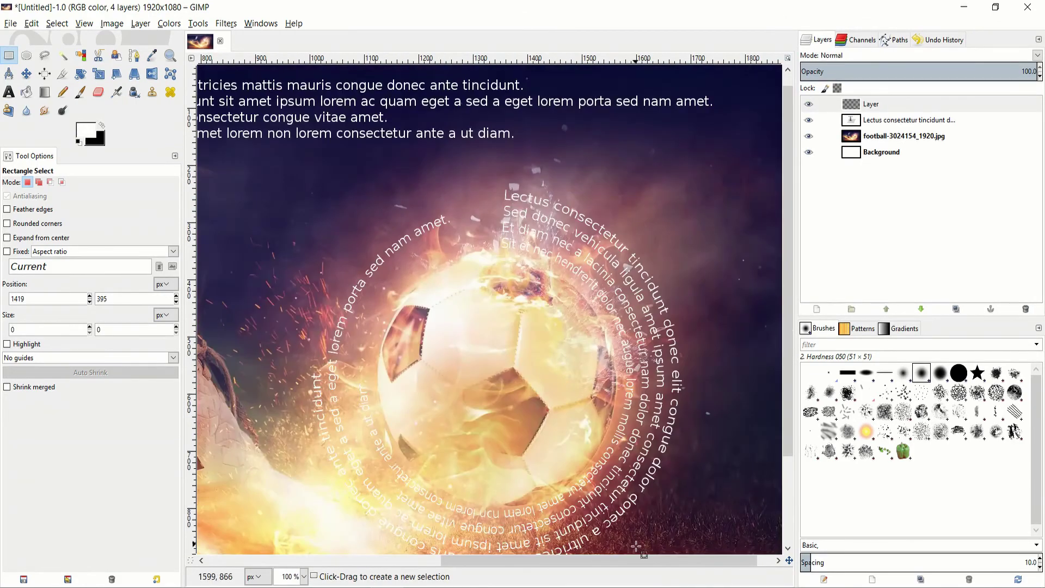
{"action": "scroll", "coordinate": [635, 546], "scroll_direction": "left", "scroll_amount": 10}
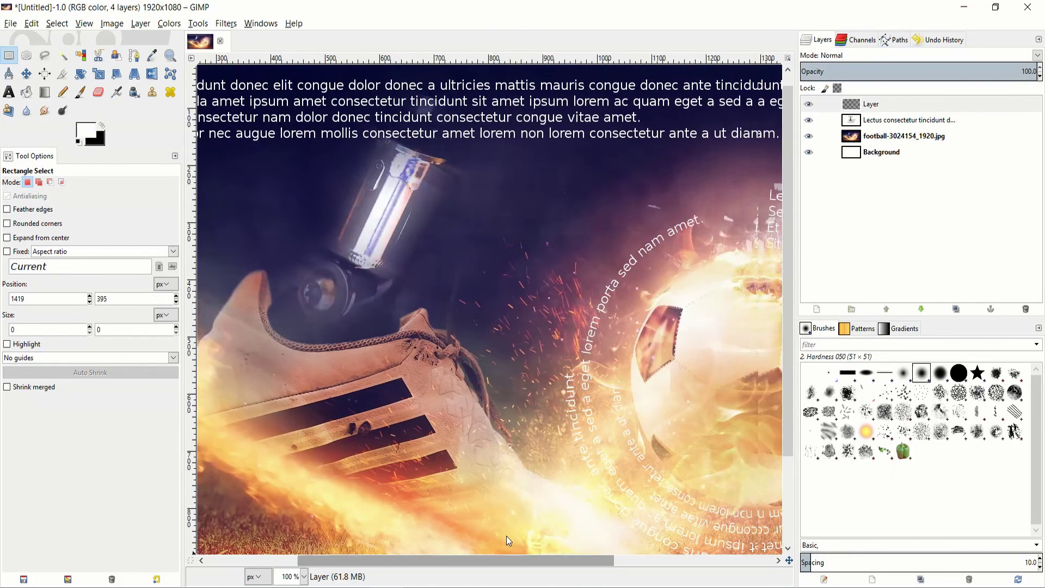
{"action": "scroll", "coordinate": [506, 538], "scroll_direction": "right", "scroll_amount": 10}
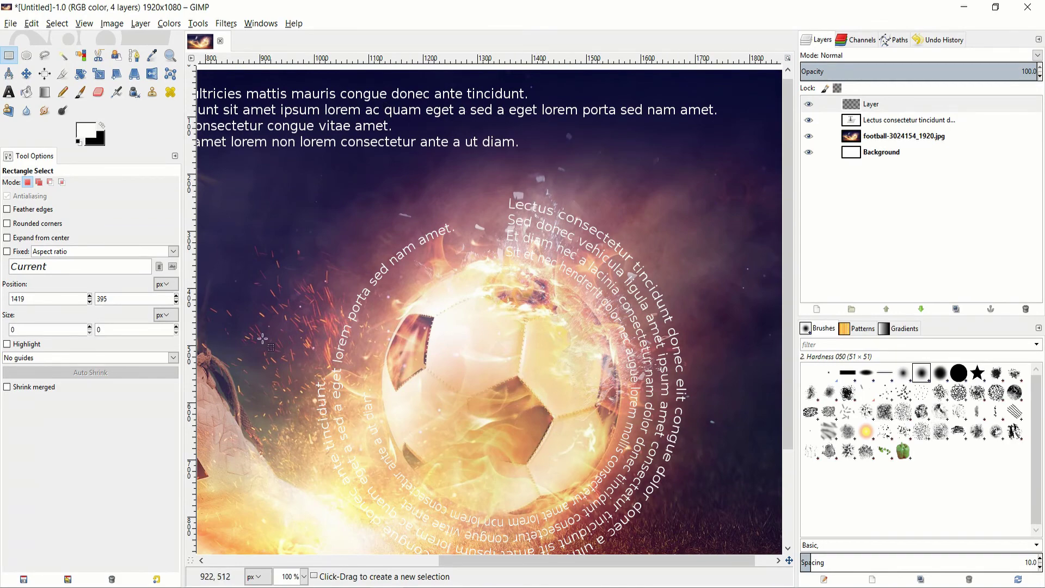
- Hide the 'Lectus consectetur' text layer and zoom out to 50%
{"action": "key", "text": "minus"}
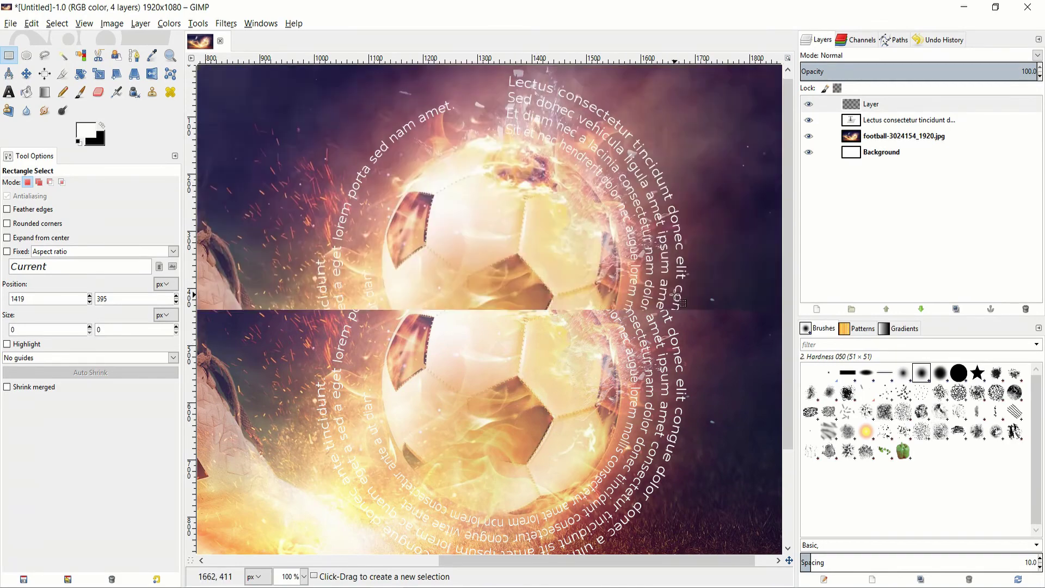
{"action": "key", "text": "Page_Down"}
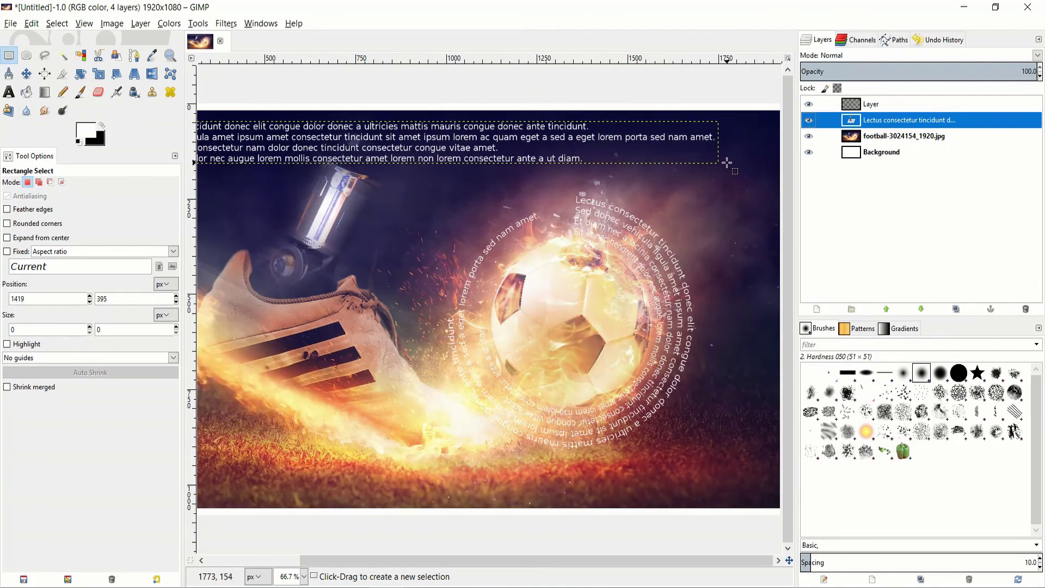
{"action": "left_click", "coordinate": [809, 120]}
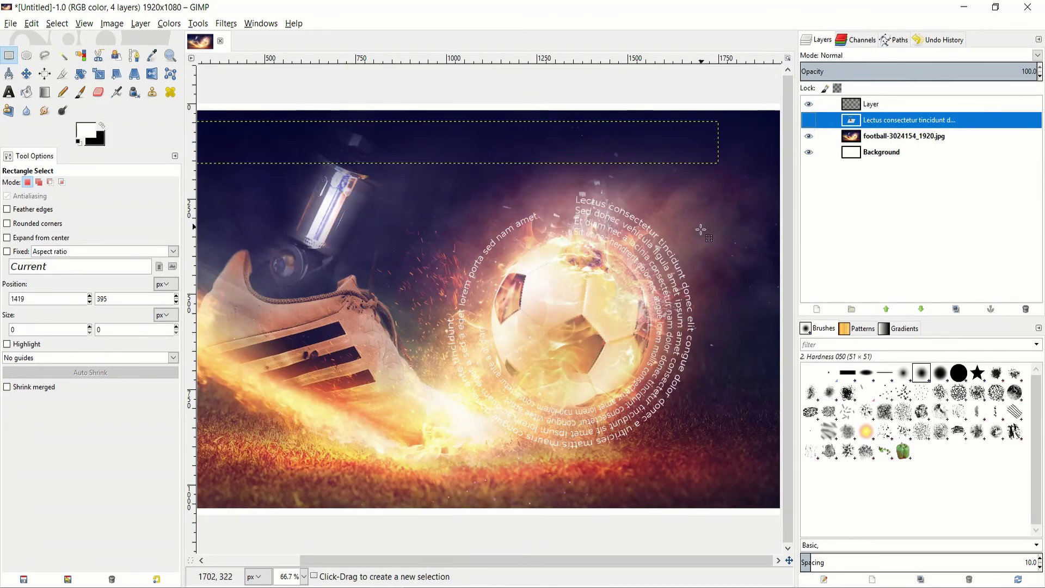
{"action": "key", "text": "minus"}
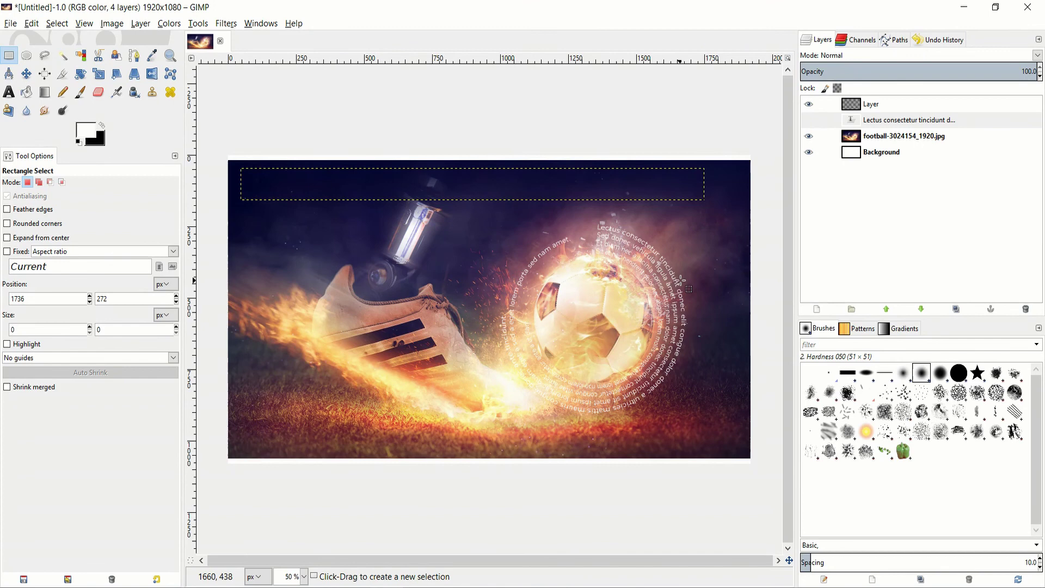